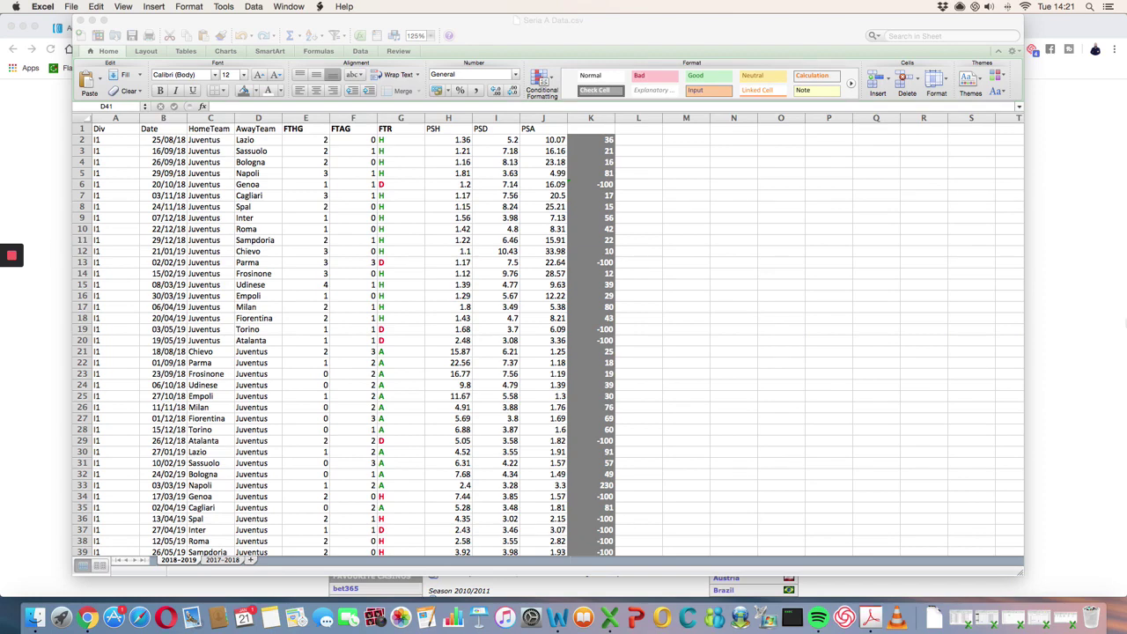
- Examine the PSH, PSD and PSA odds headings and the first match's three odds in H2, I2 and J2
left_click(453, 141)
left_click_drag(449, 129, 526, 128)
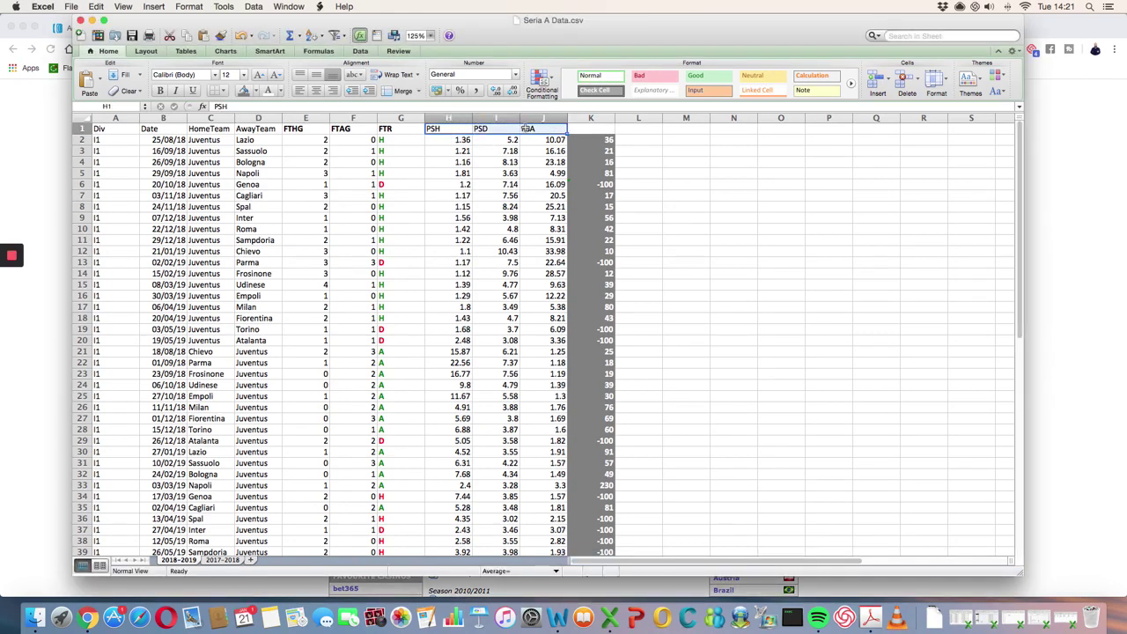
left_click(459, 141)
left_click(483, 141)
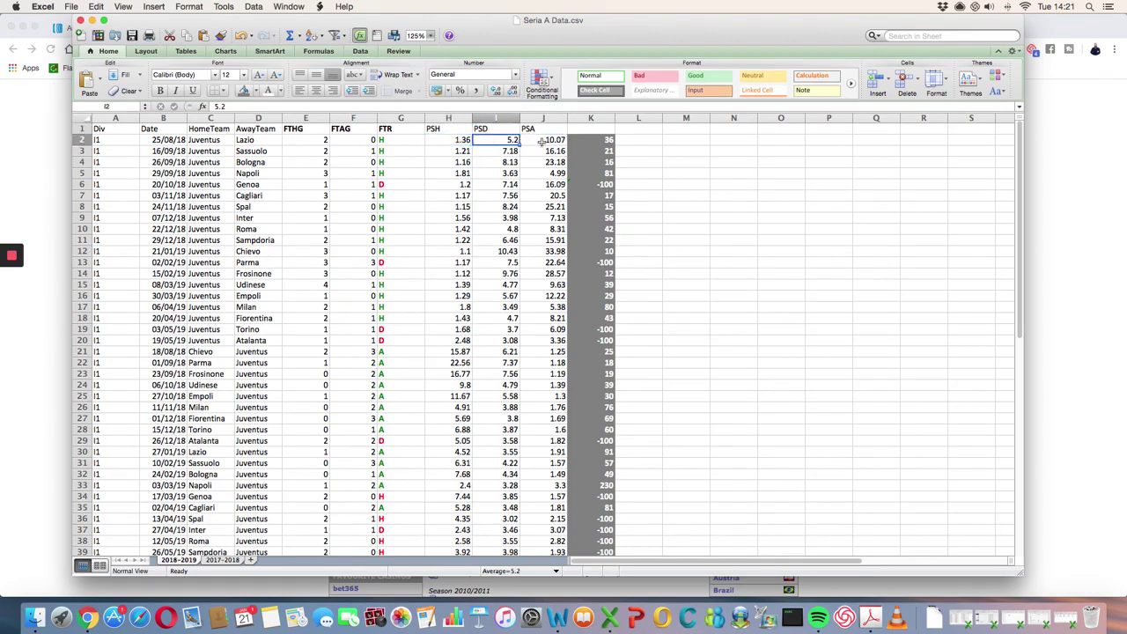
left_click(541, 141)
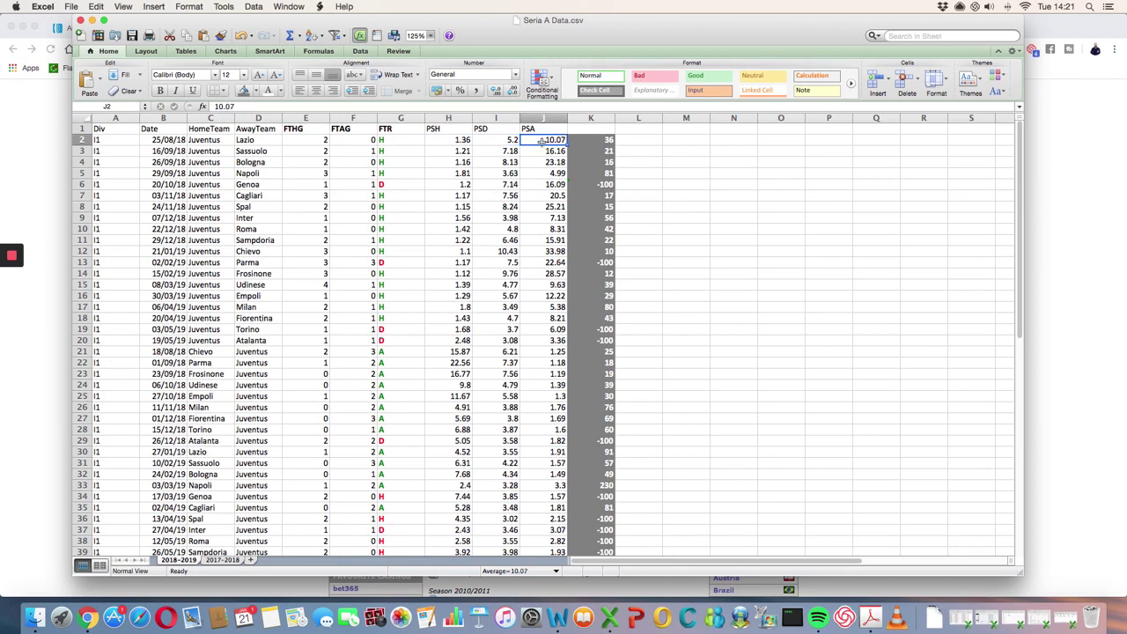
- Examine the first match's home team, away team, goals and full-time result in row 2
left_click(204, 141)
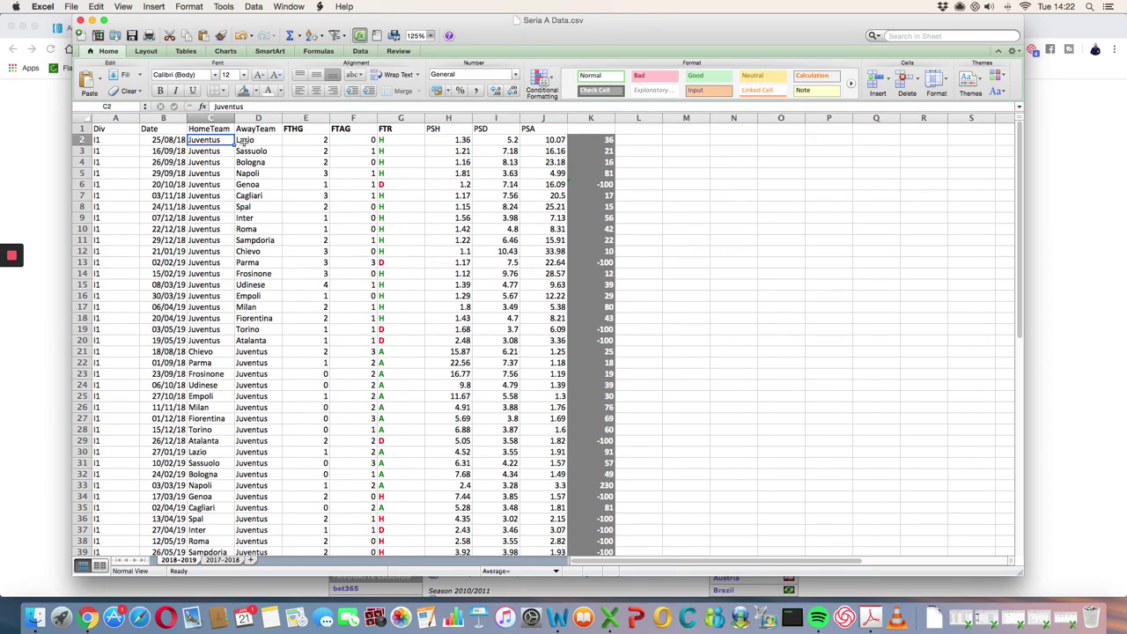
left_click(244, 143)
left_click(295, 140)
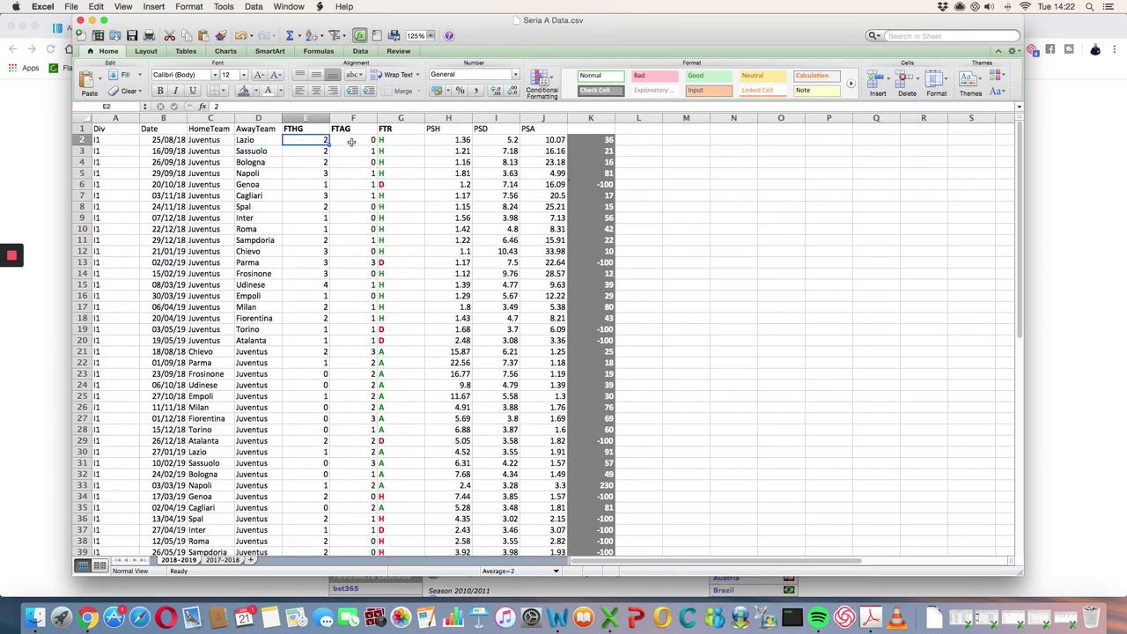
left_click(352, 142)
left_click(387, 141)
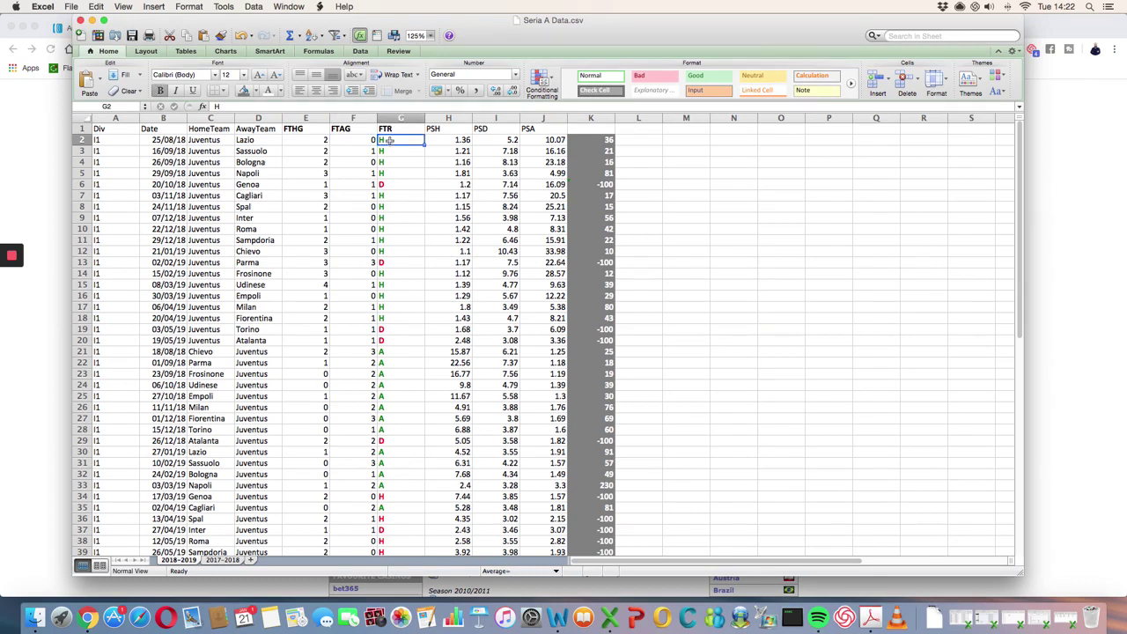
- Compare the result codes in the FTR column for a draw, an away win and a home win
left_click(393, 186)
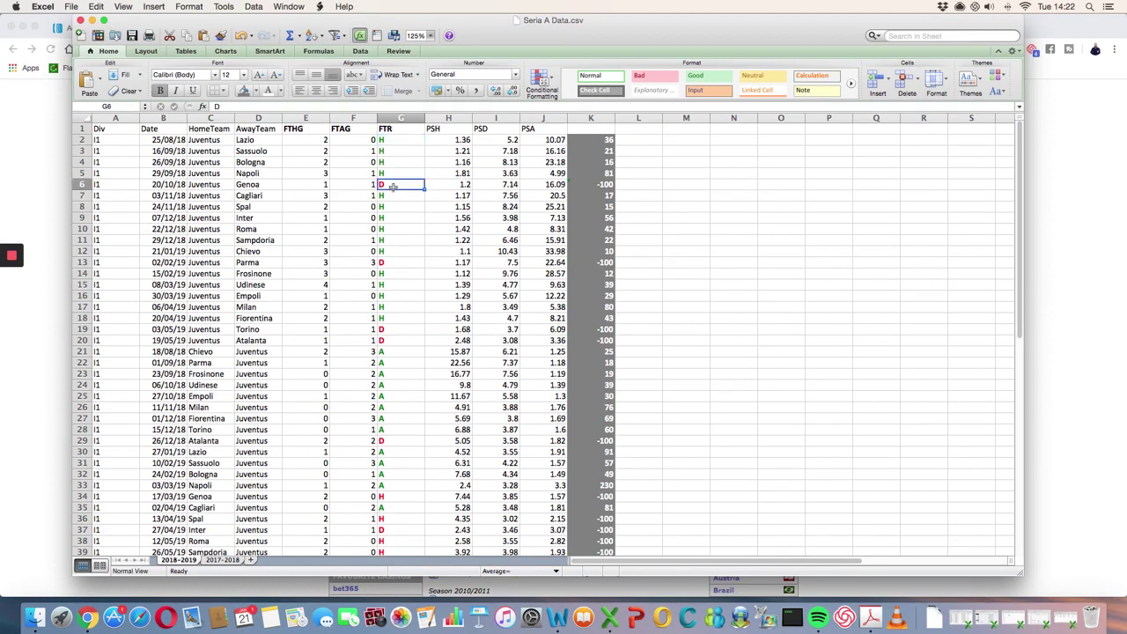
left_click(394, 351)
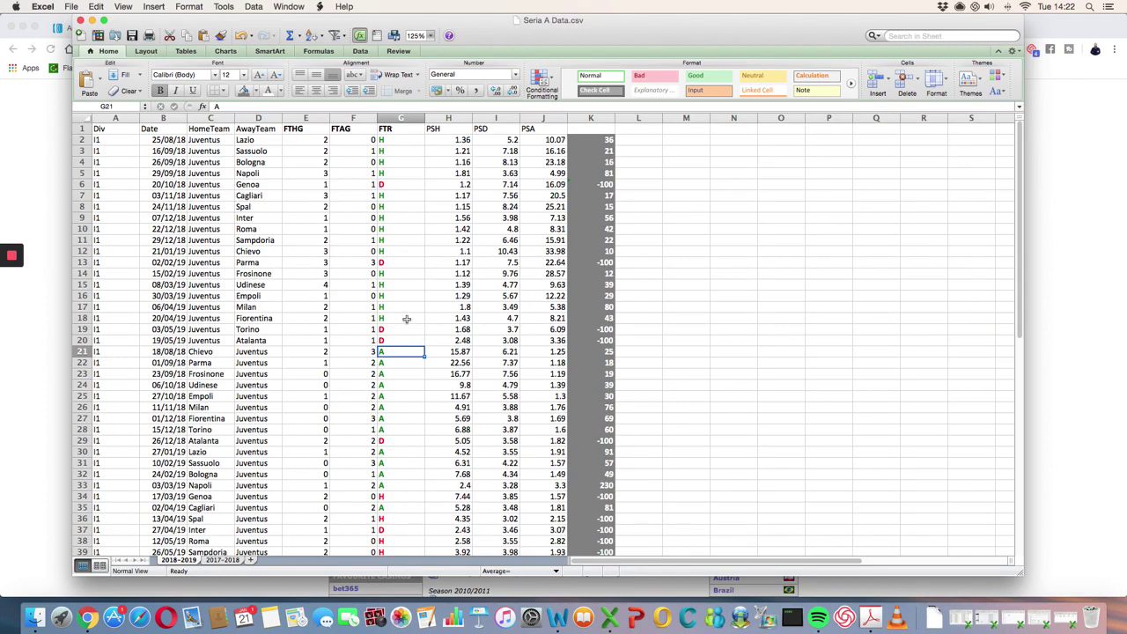
left_click(397, 140)
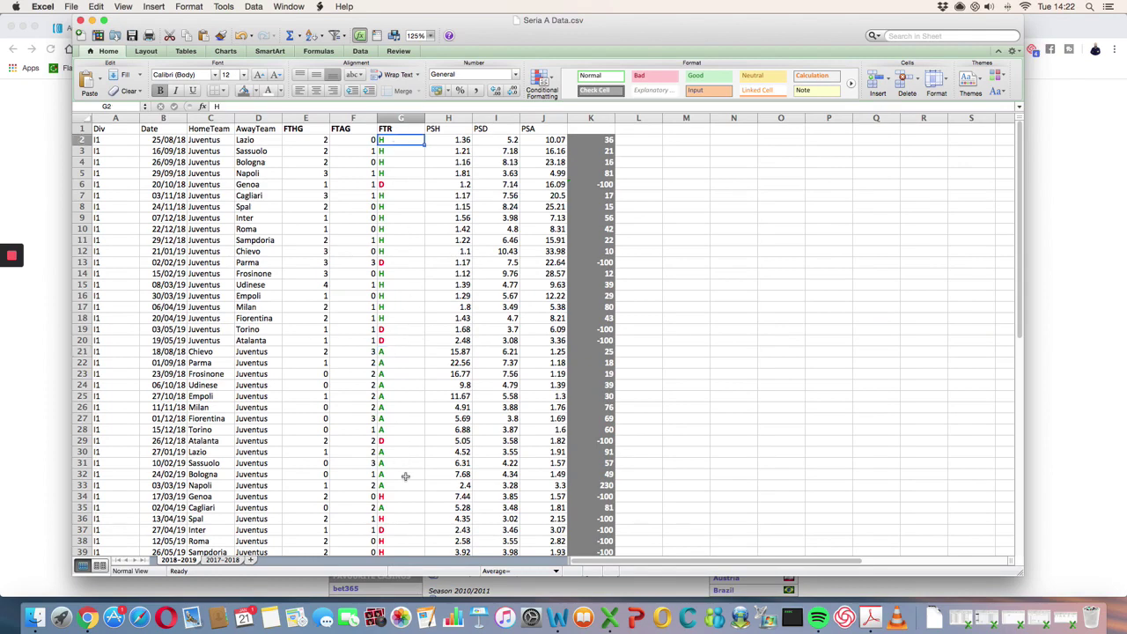
scroll(405, 473, "down", 1)
scroll(408, 457, "up", 1)
- Inspect the profit formulas in column K, comparing the won matches in rows 2 and 3 with the drawn match in row 6
left_click(583, 130)
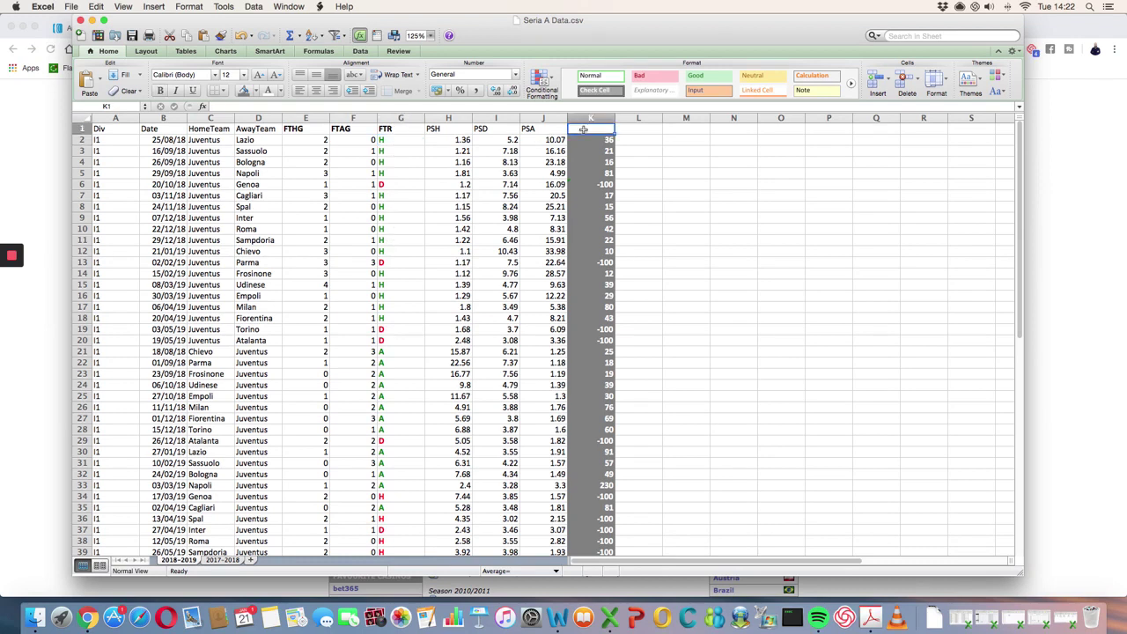
left_click(587, 139)
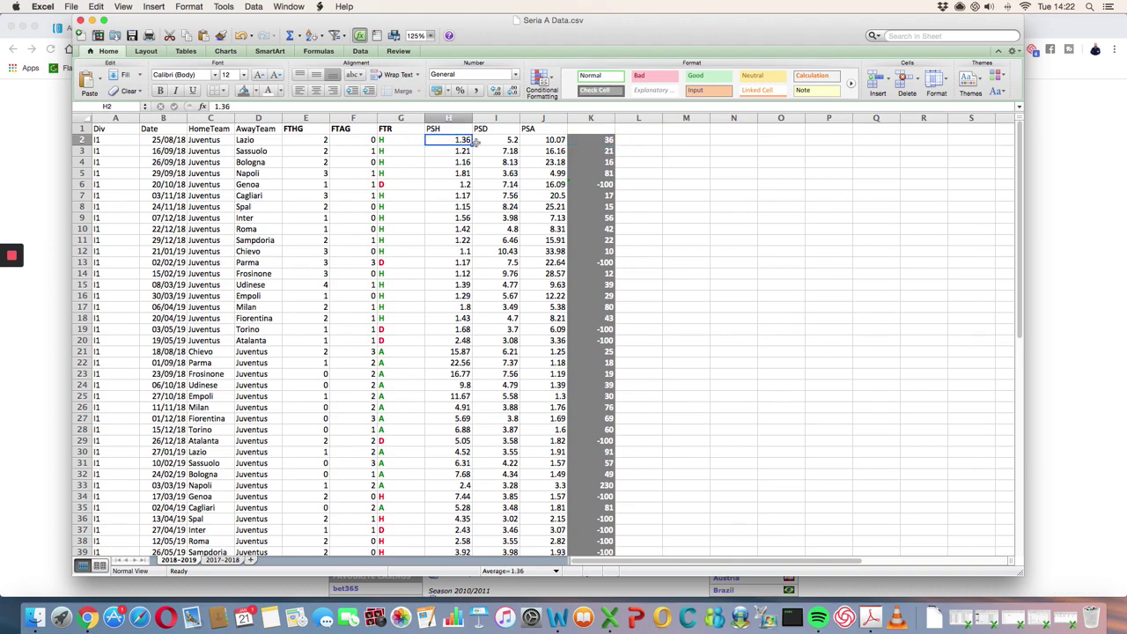
left_click(608, 150)
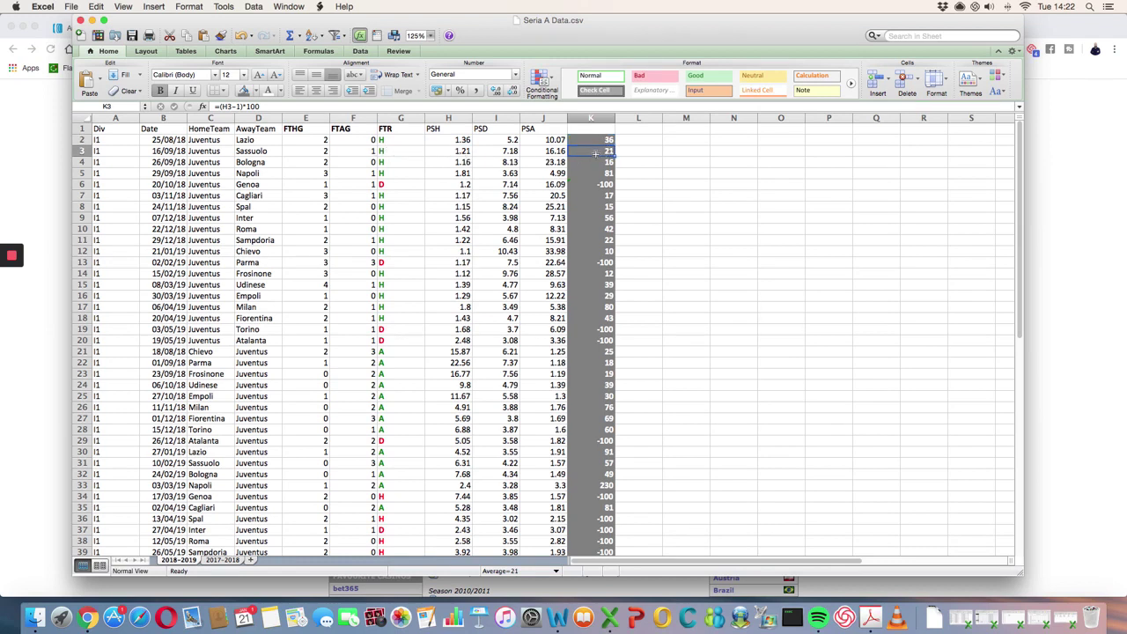
left_click(601, 184)
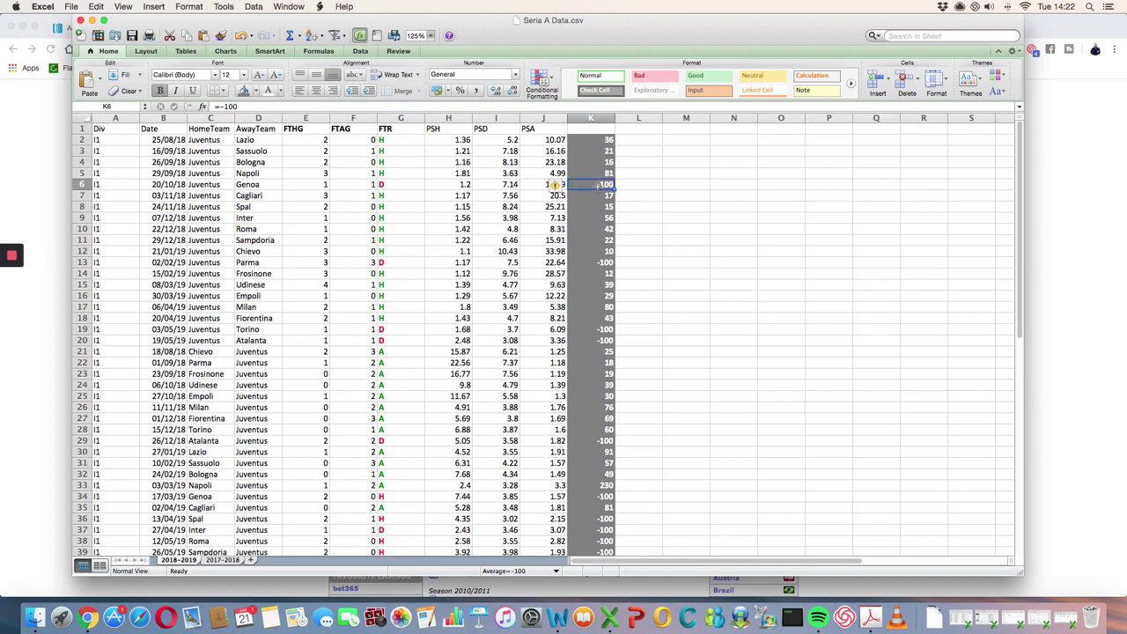
left_click(402, 184)
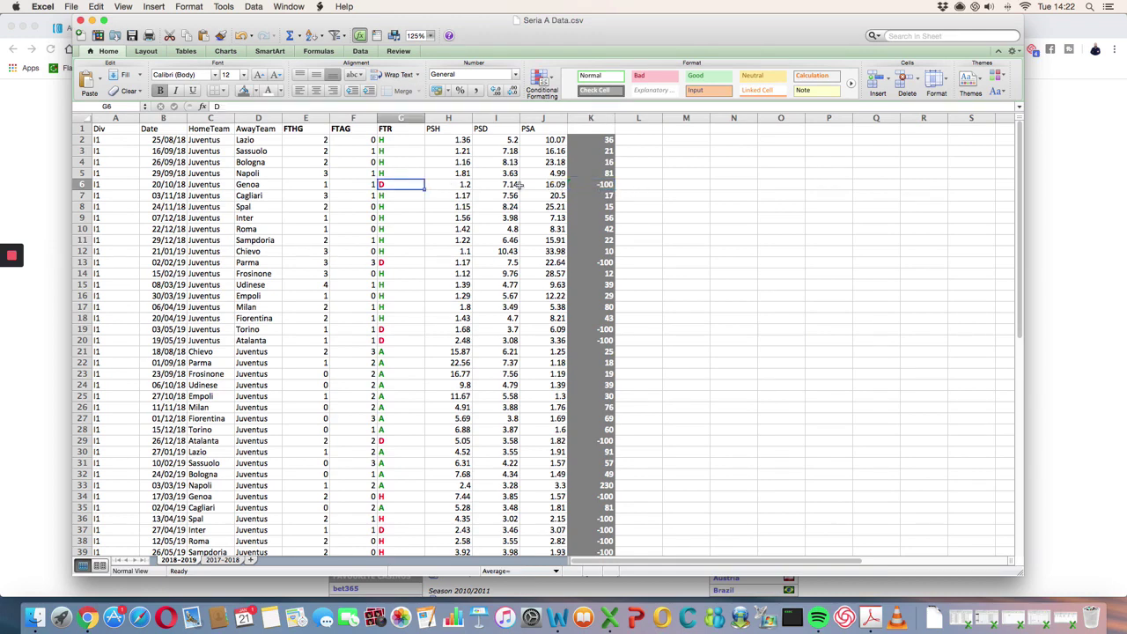
left_click(604, 185)
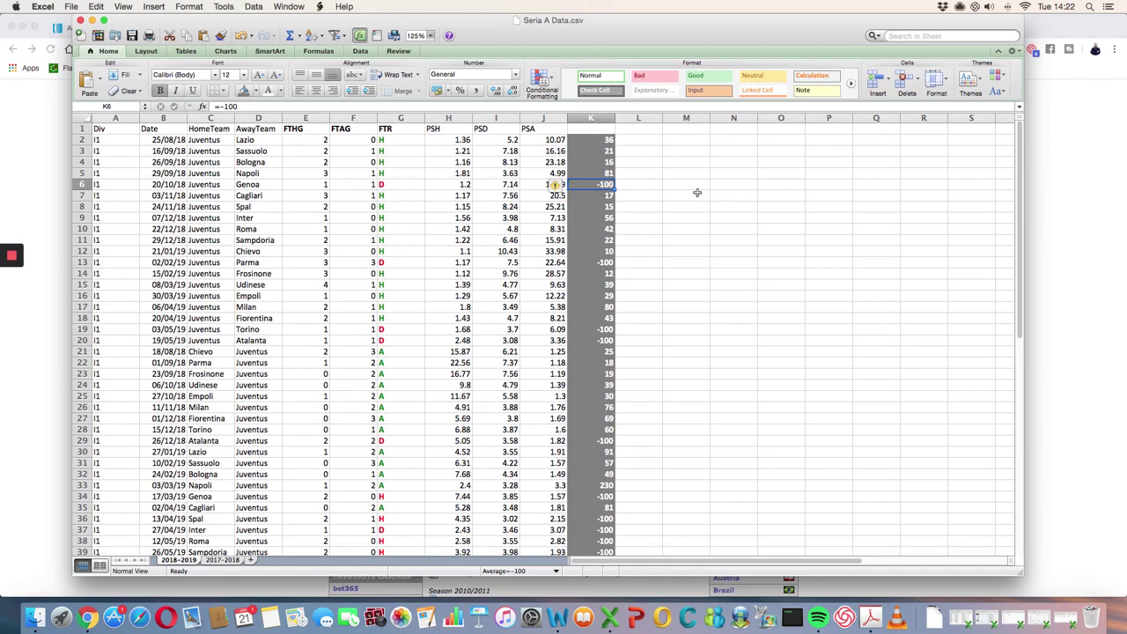
left_click(604, 142)
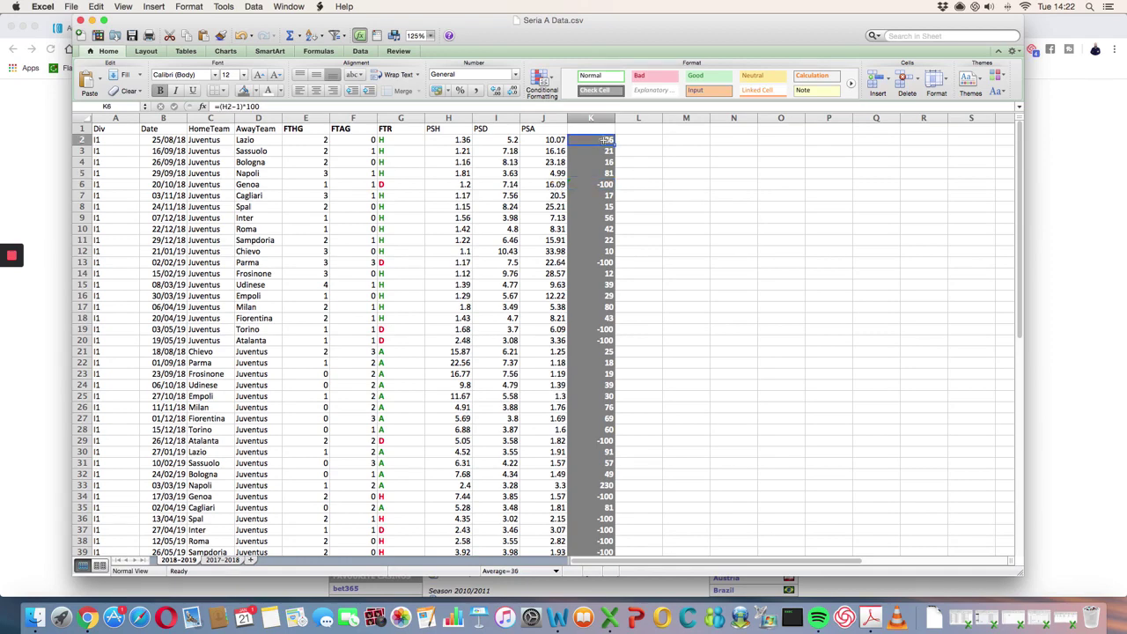
- Review the match profits down column K and inspect the season total formula in K40
scroll(604, 148, "down", 1)
scroll(604, 148, "up", 1)
scroll(606, 202, "down", 4)
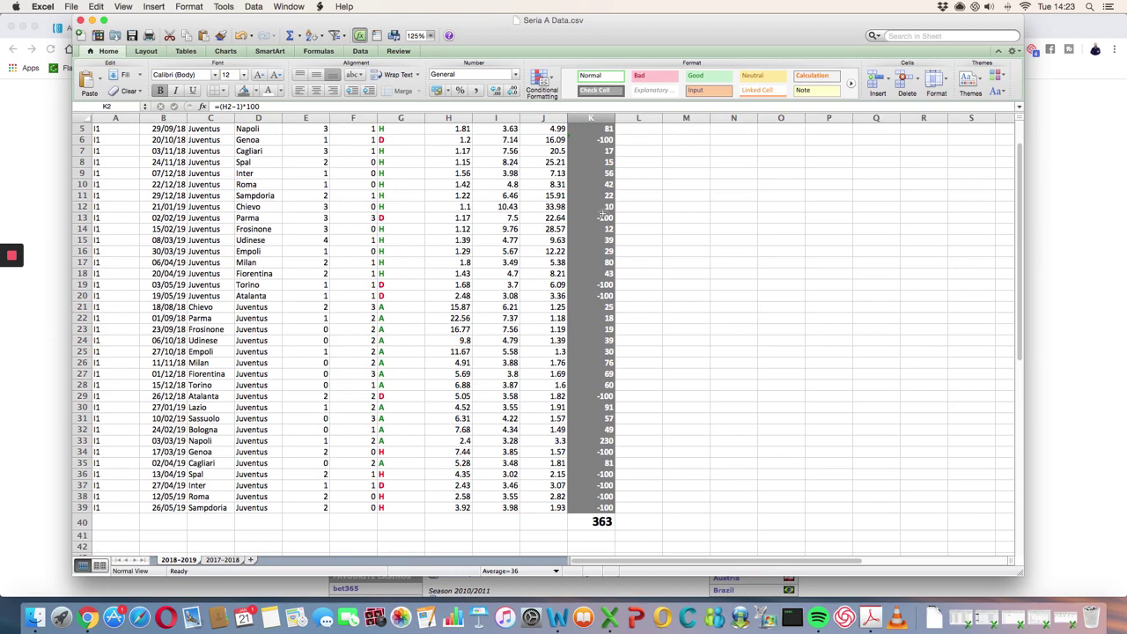
scroll(608, 274, "up", 1)
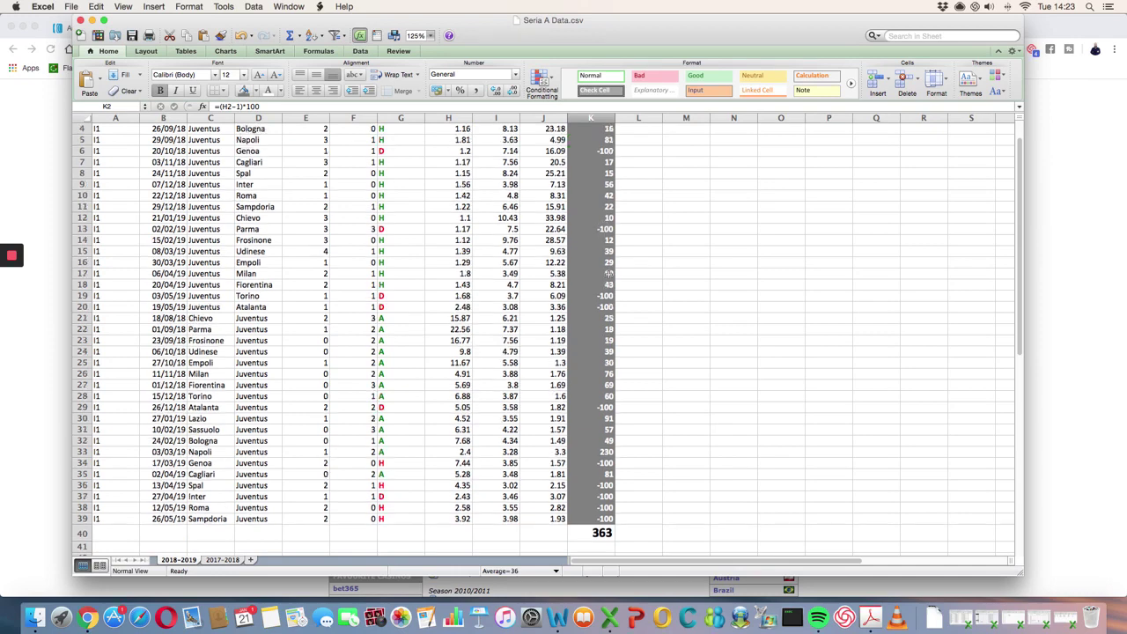
scroll(607, 269, "up", 3)
scroll(599, 212, "down", 5)
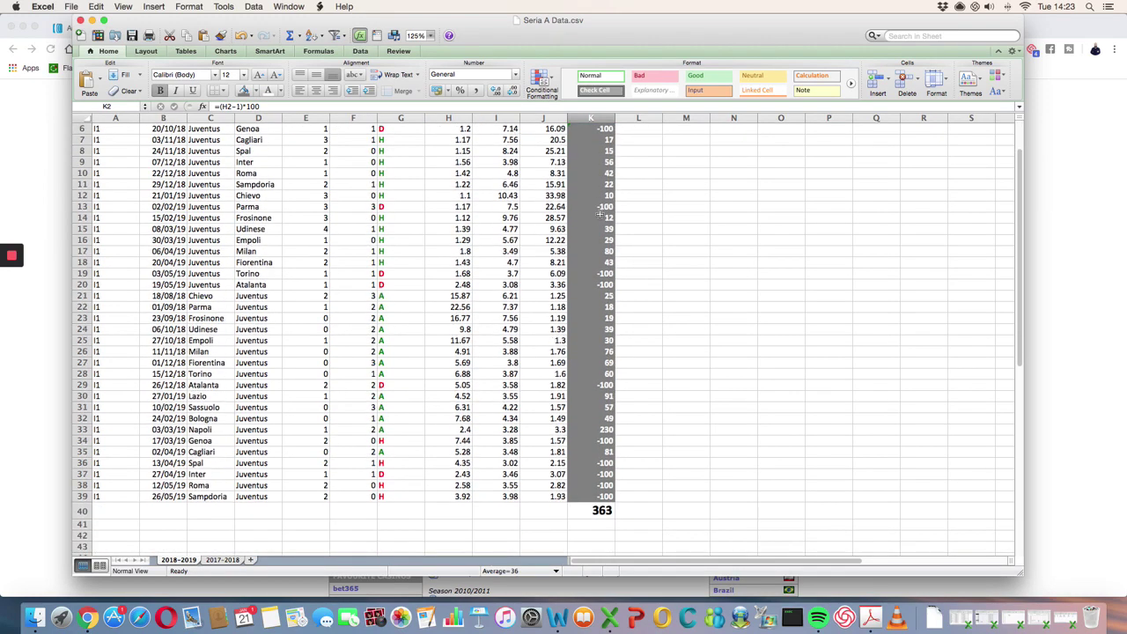
left_click(603, 511)
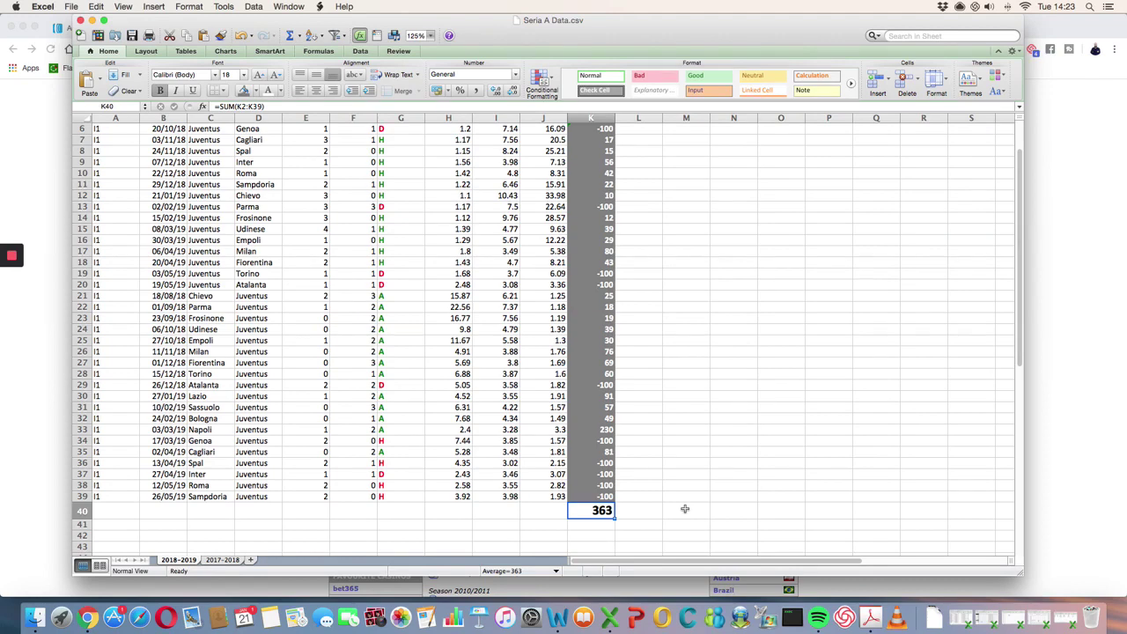
- Open the 2017-2018 sheet and inspect the profit formula in K2 and the season total in K40
left_click(231, 561)
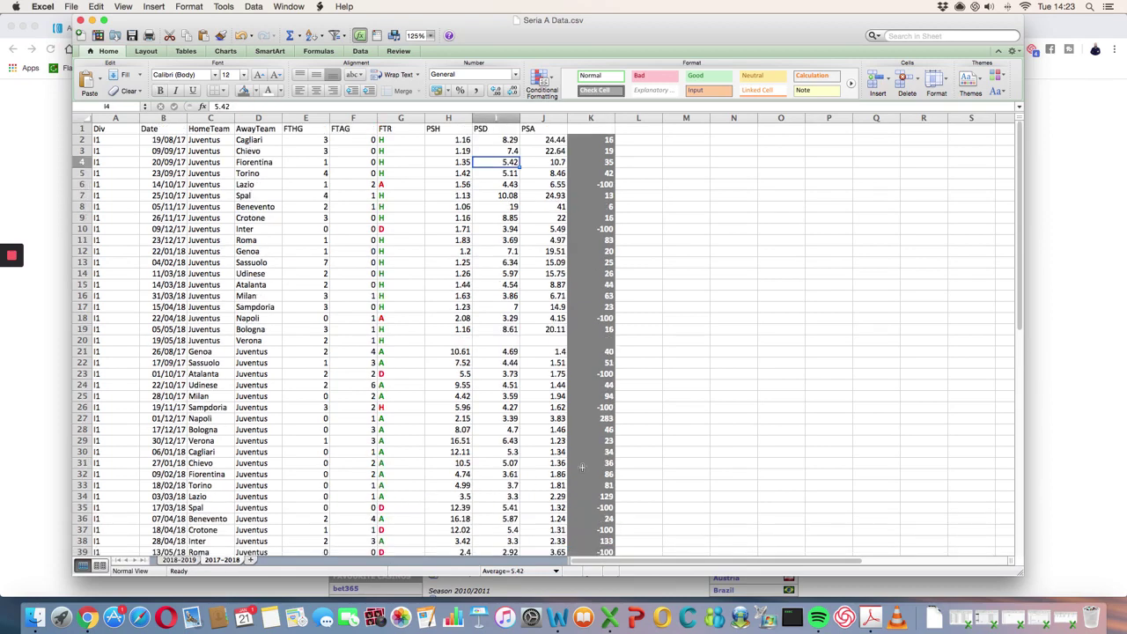
left_click(589, 139)
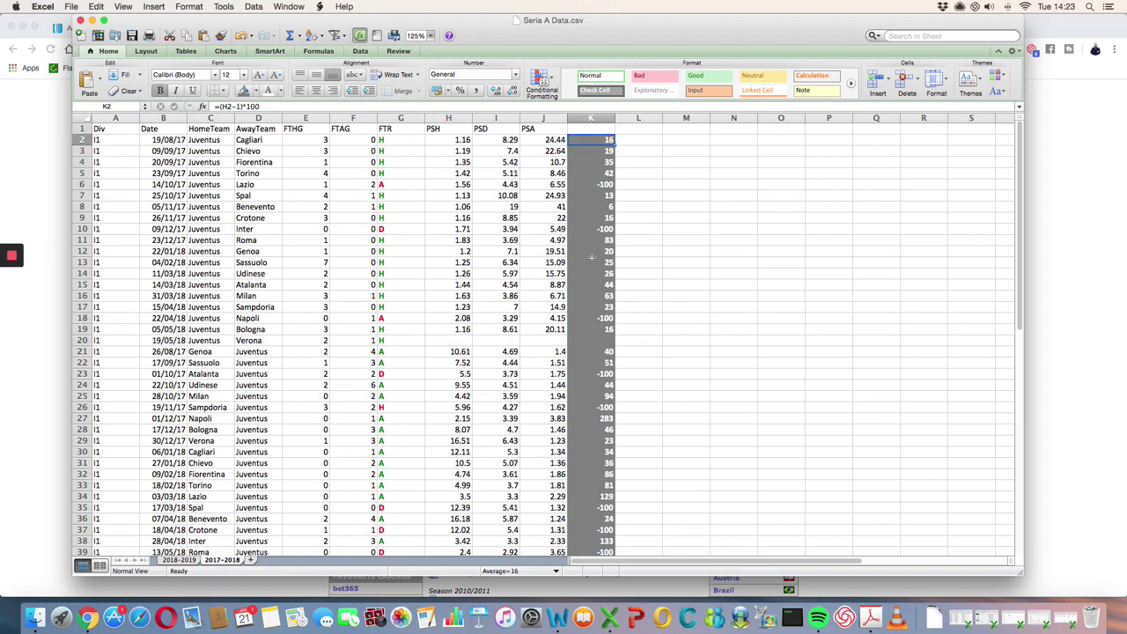
scroll(591, 258, "down", 1)
scroll(592, 258, "down", 2)
left_click(587, 522)
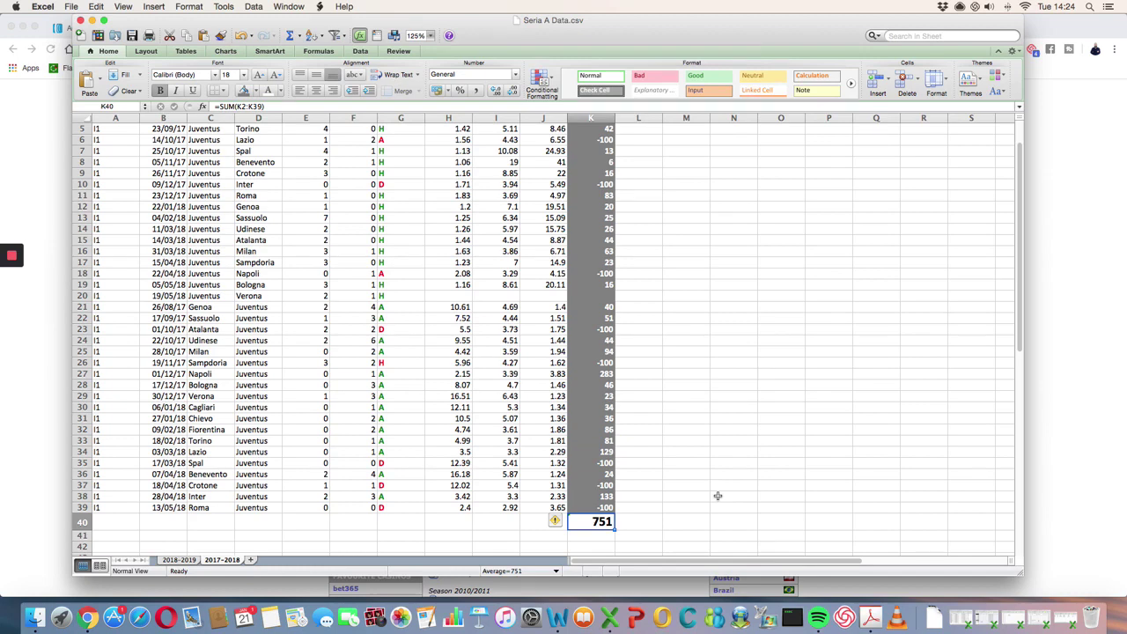
- Return to the 2018-2019 sheet and review its match list and the total under column K
scroll(510, 396, "up", 2)
scroll(463, 404, "right", 1)
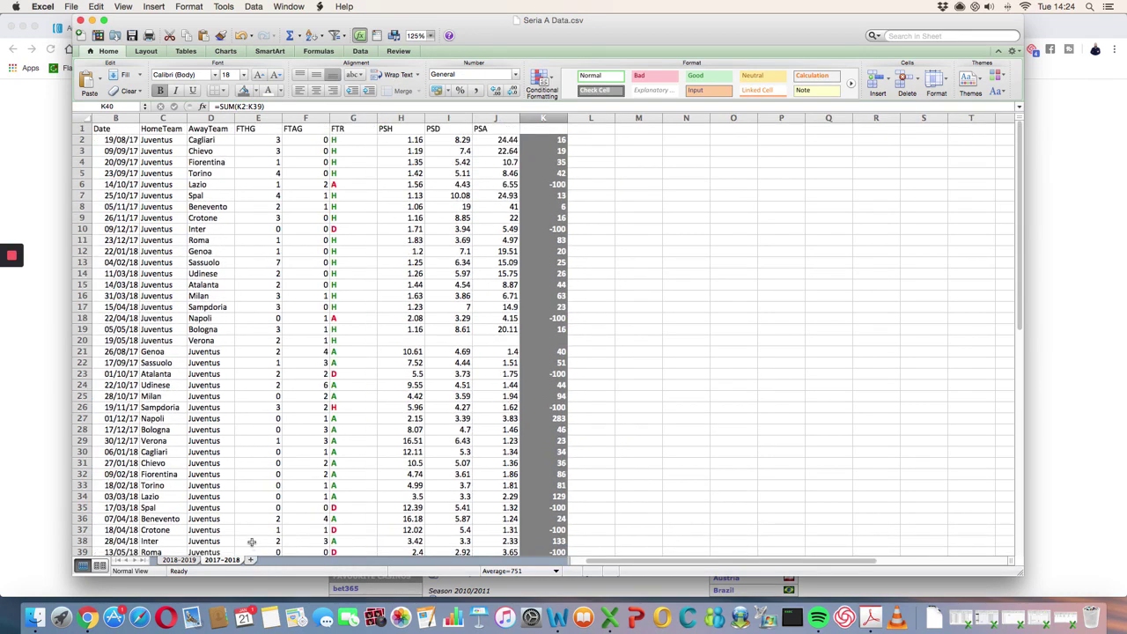
left_click(179, 560)
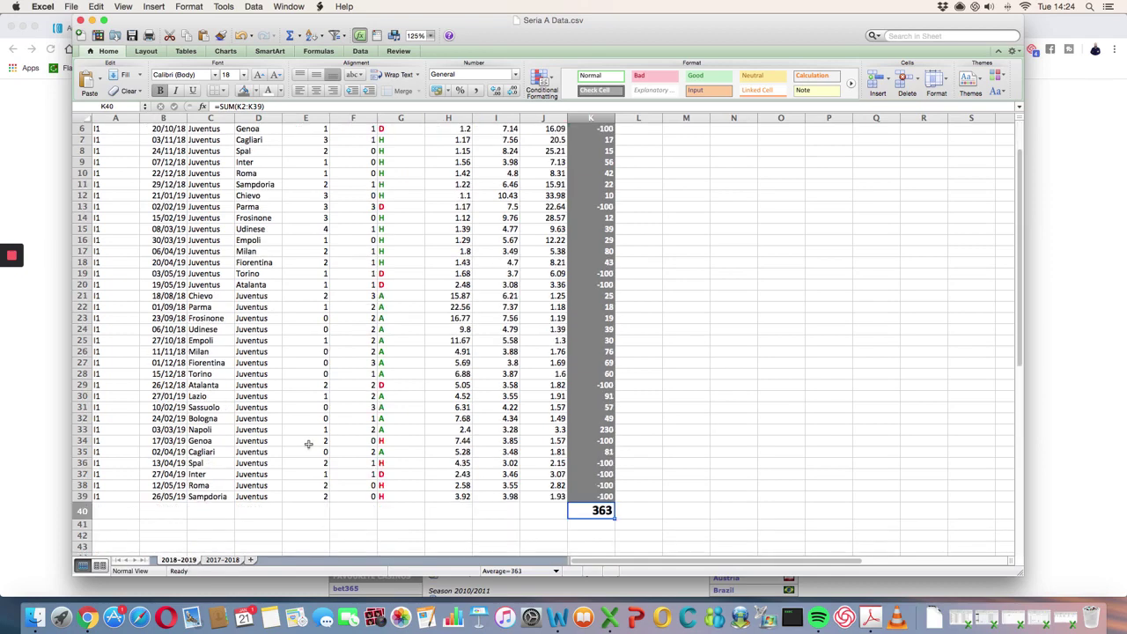
scroll(308, 444, "up", 1)
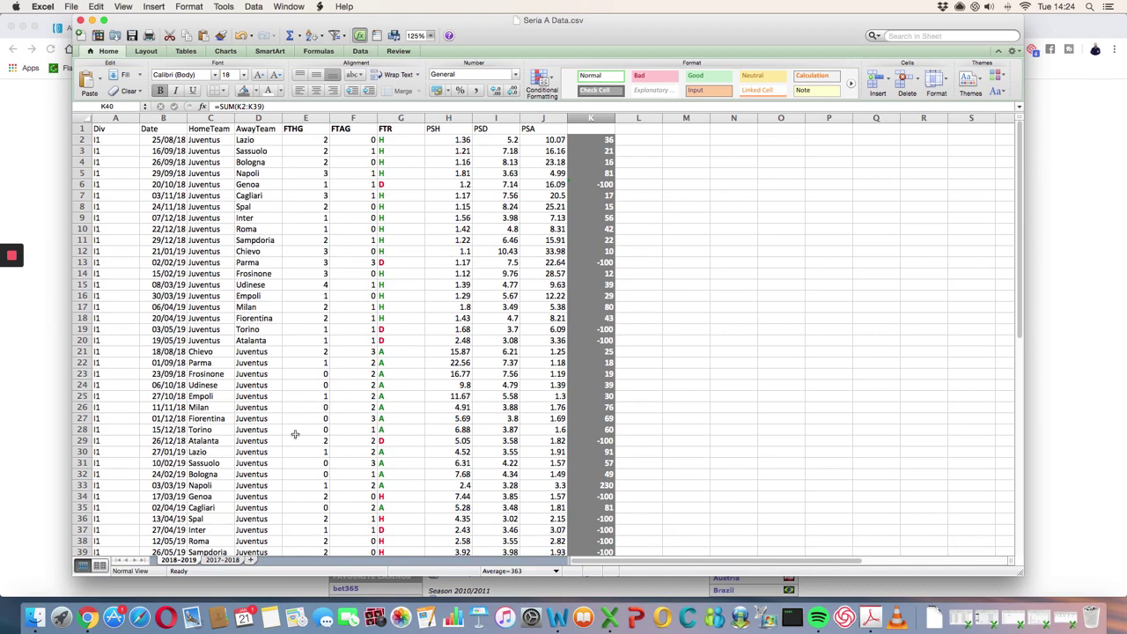
scroll(847, 331, "down", 4)
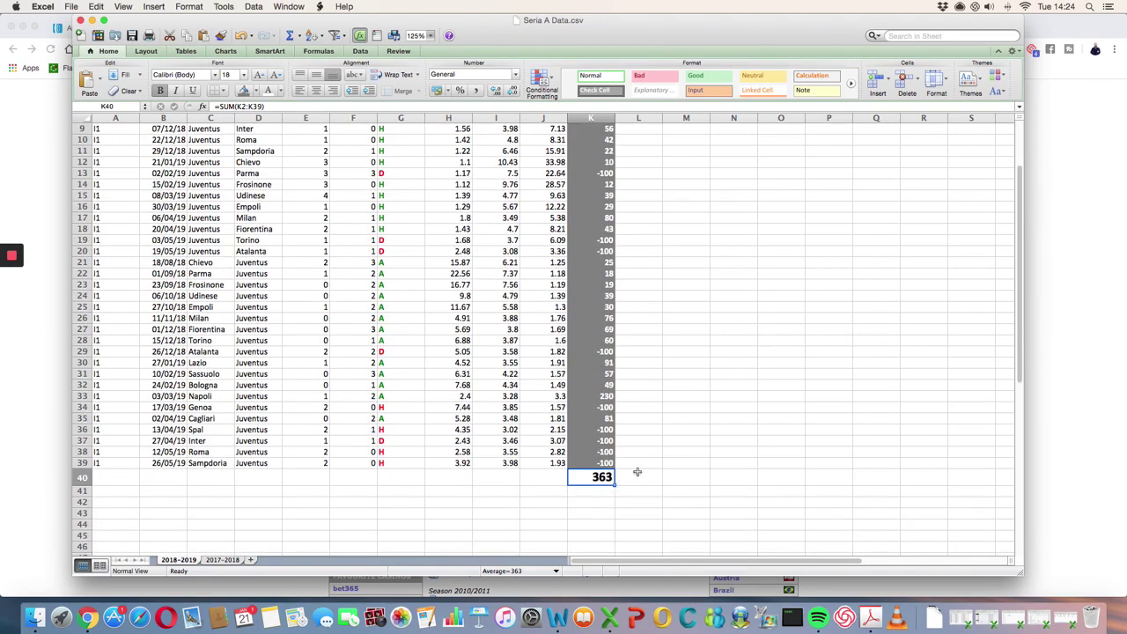
scroll(631, 470, "up", 4)
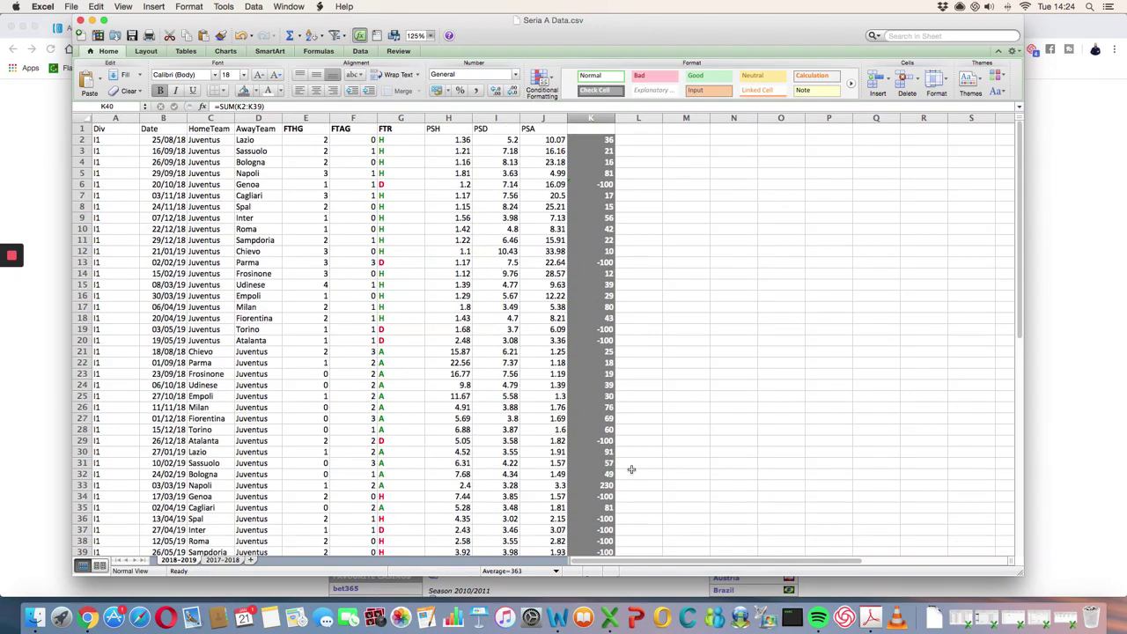
- Set the selection summary to Sum and total the 2018-2019 home profits in K2:K20 and the away profits in K21:K39
left_click_drag(599, 340, 607, 139)
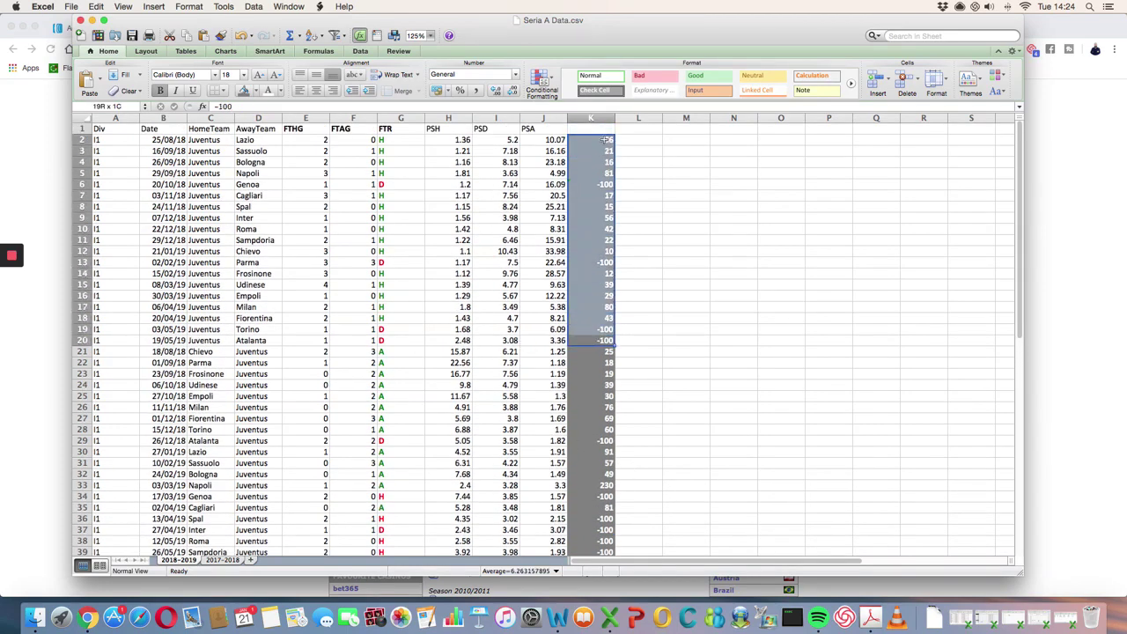
left_click(556, 571)
left_click(502, 590)
scroll(762, 474, "down", 2)
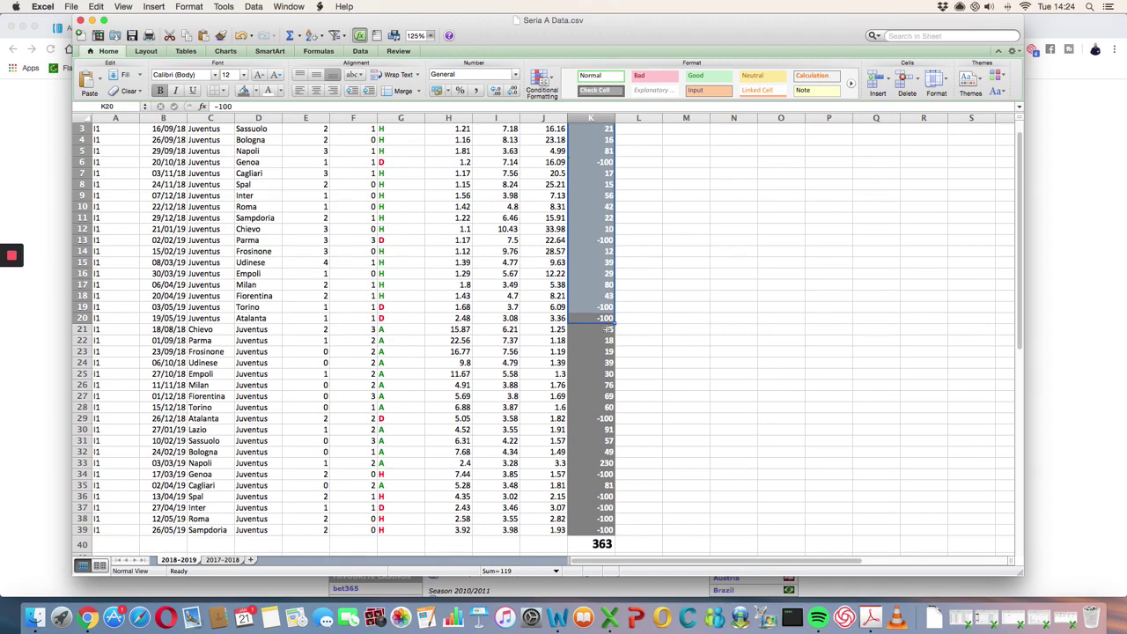
left_click_drag(608, 329, 607, 529)
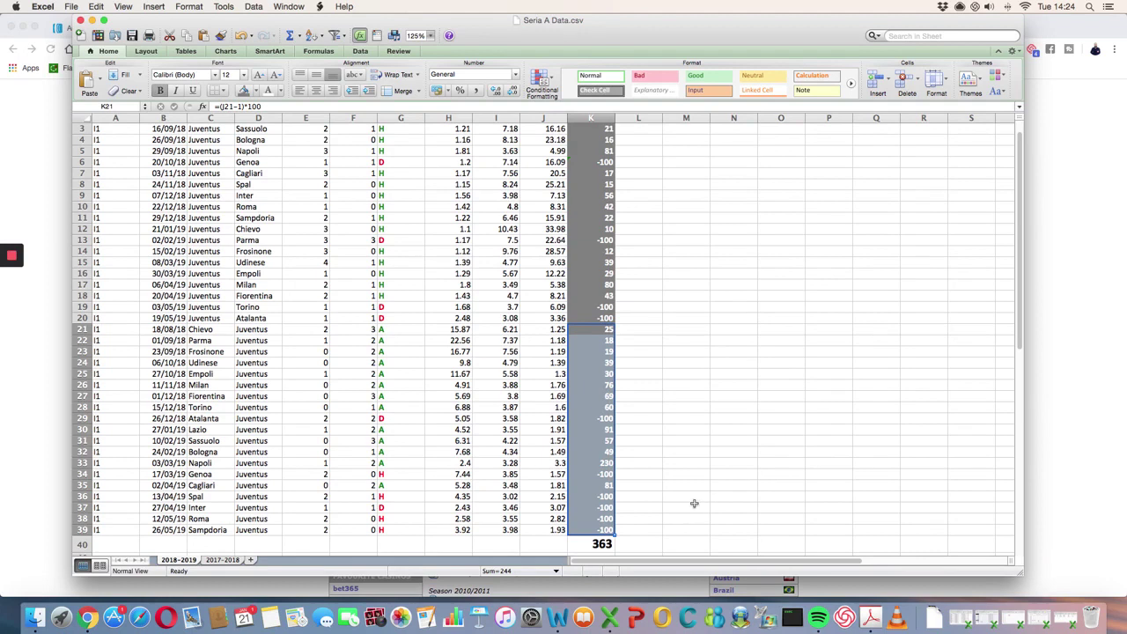
- On the 2017-2018 sheet, total the home-match profits in column K and the away-match profits in K21:K39
left_click(222, 560)
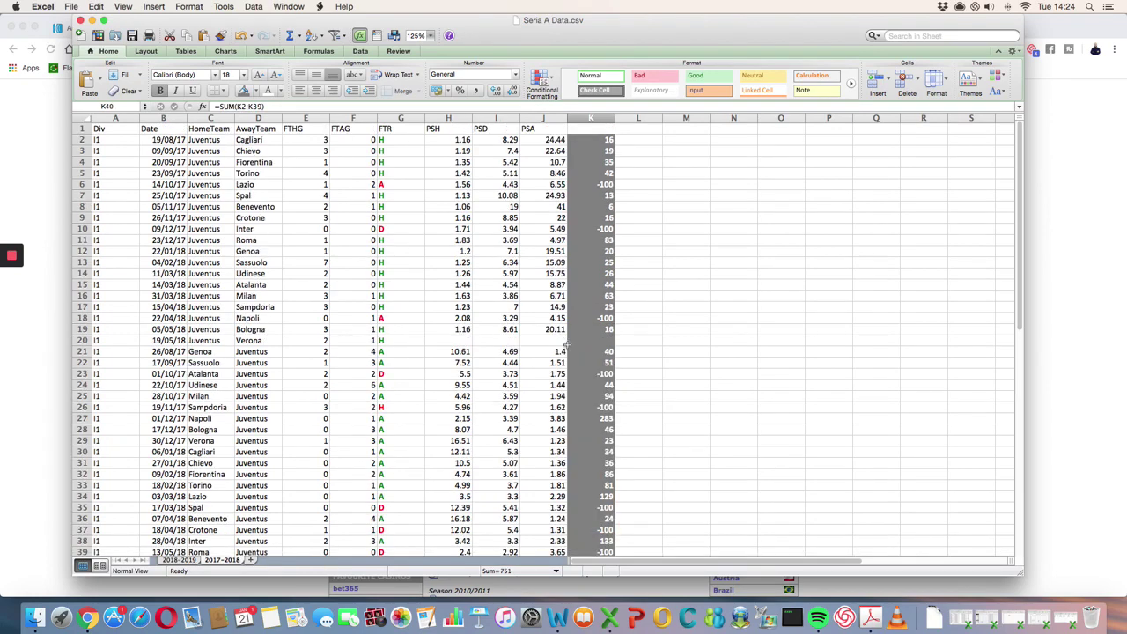
left_click_drag(592, 141, 597, 322)
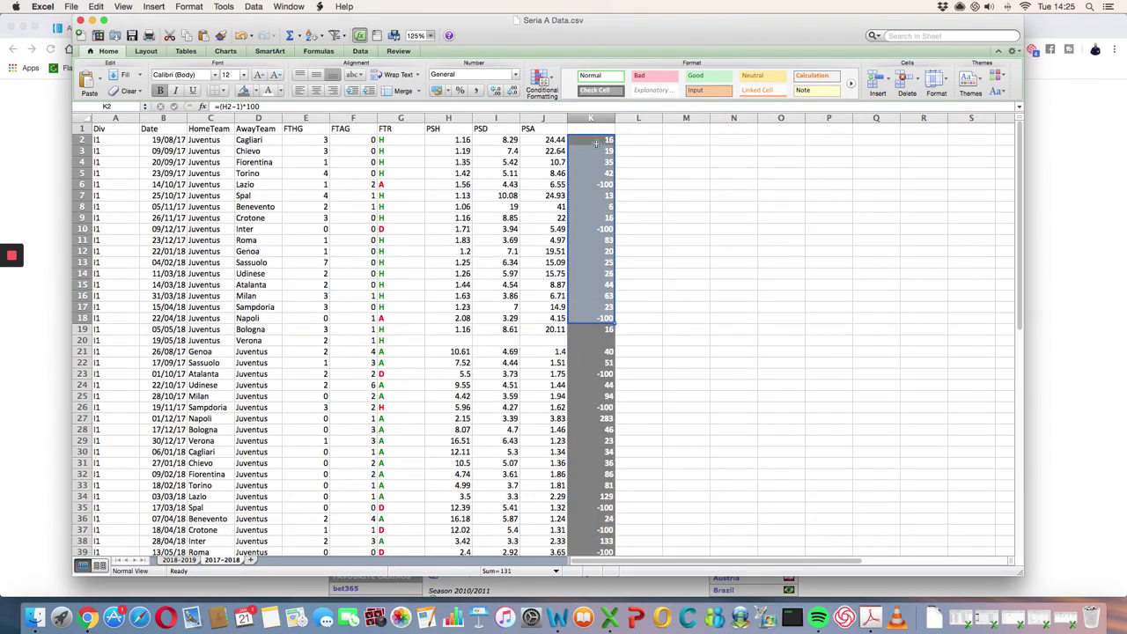
left_click_drag(592, 141, 607, 496)
scroll(633, 333, "down", 3)
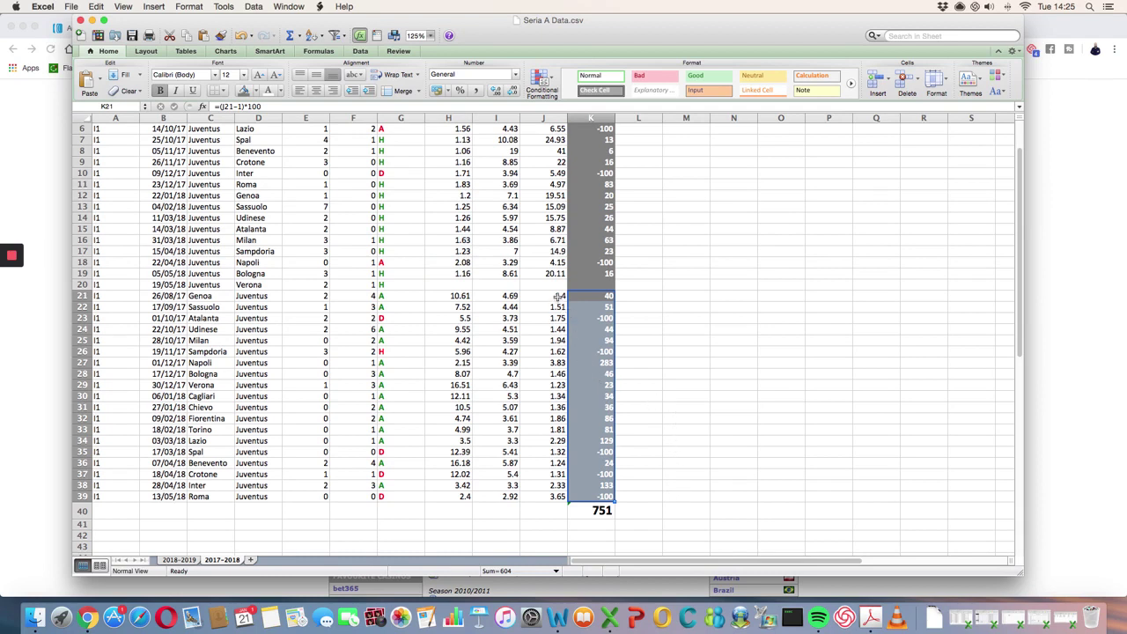
- Set the selection summary to Average and average the away odds in J21:J39 and the home odds in H2:H19
left_click_drag(559, 297, 555, 496)
left_click(556, 571)
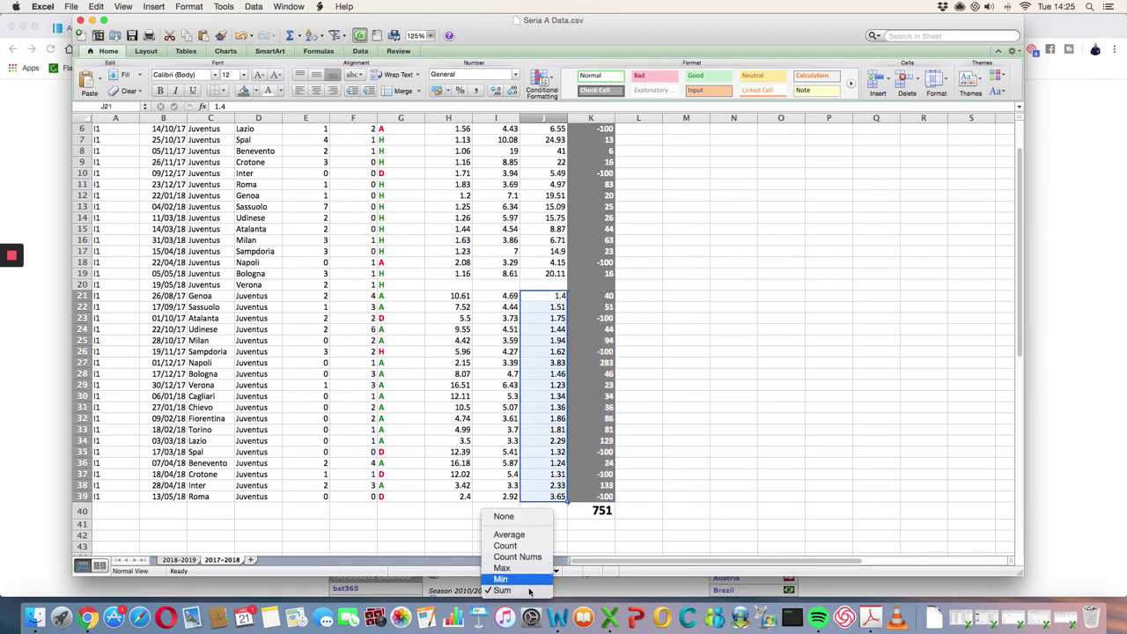
left_click(522, 535)
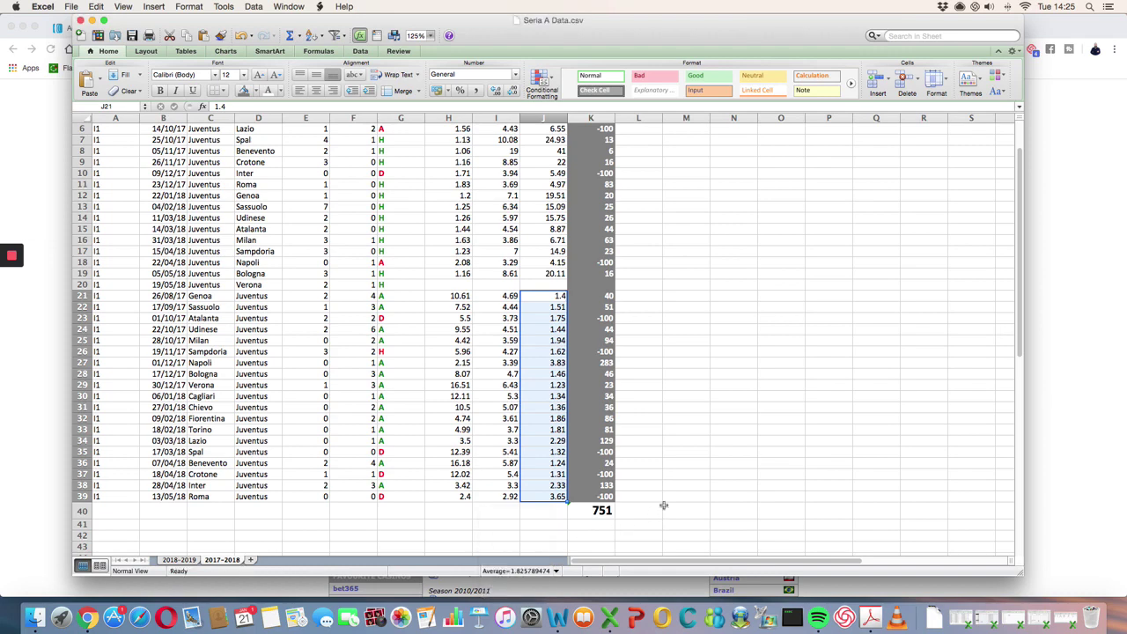
scroll(664, 505, "up", 1)
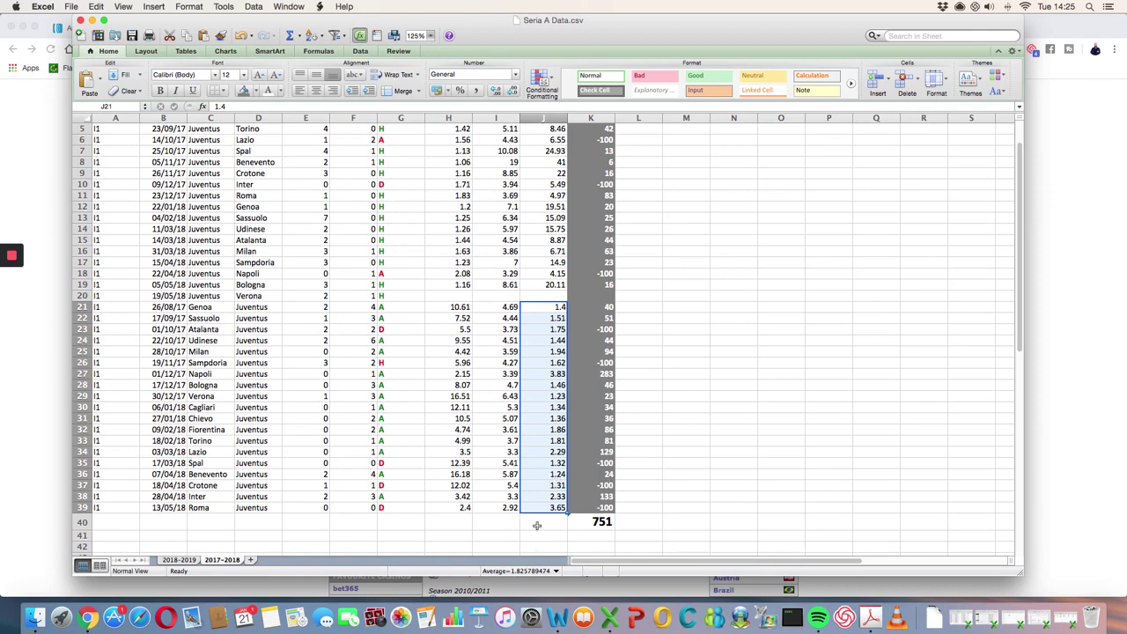
scroll(537, 526, "up", 4)
left_click_drag(453, 141, 457, 328)
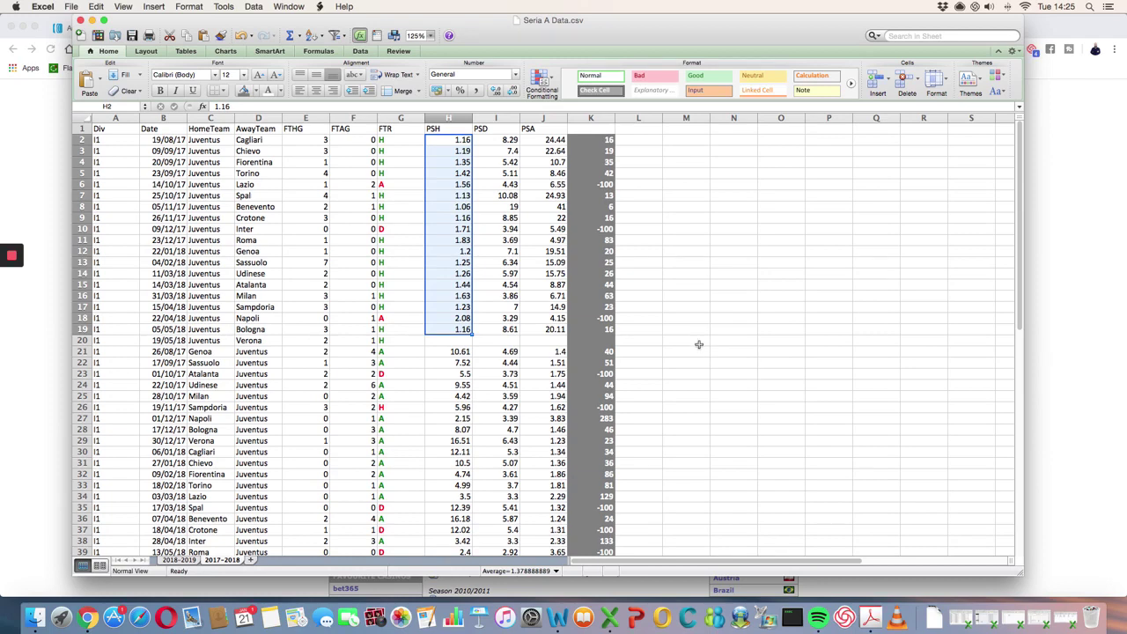
- Select the away-match results in G21:G39 on the 2017-2018 sheet and examine Juventus' wins, draws and losses
scroll(712, 348, "down", 1)
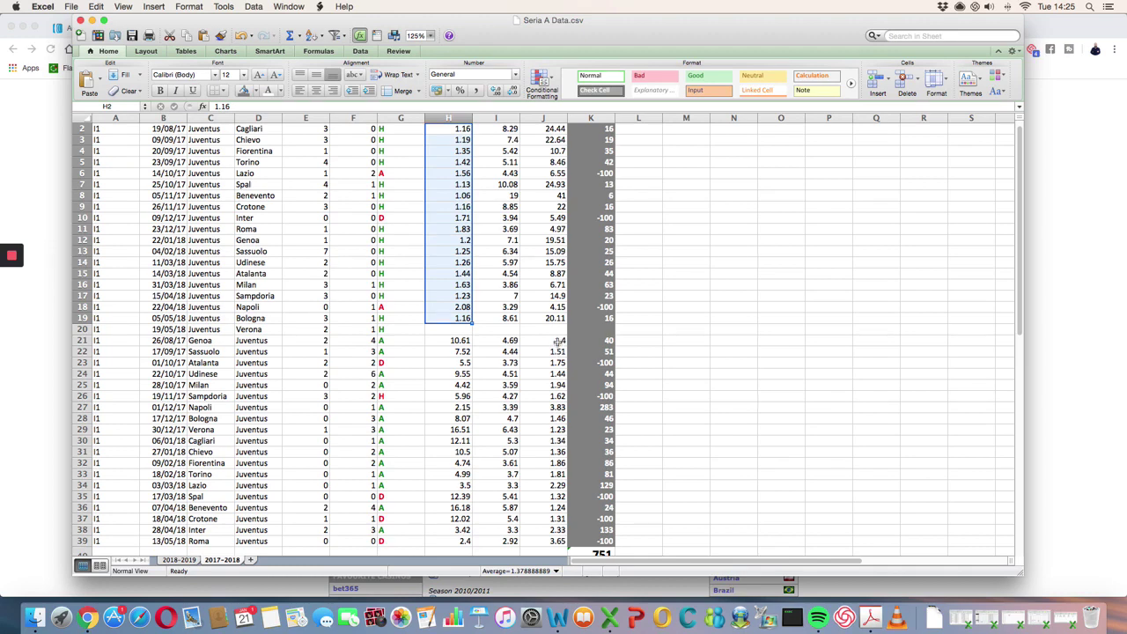
left_click(386, 340)
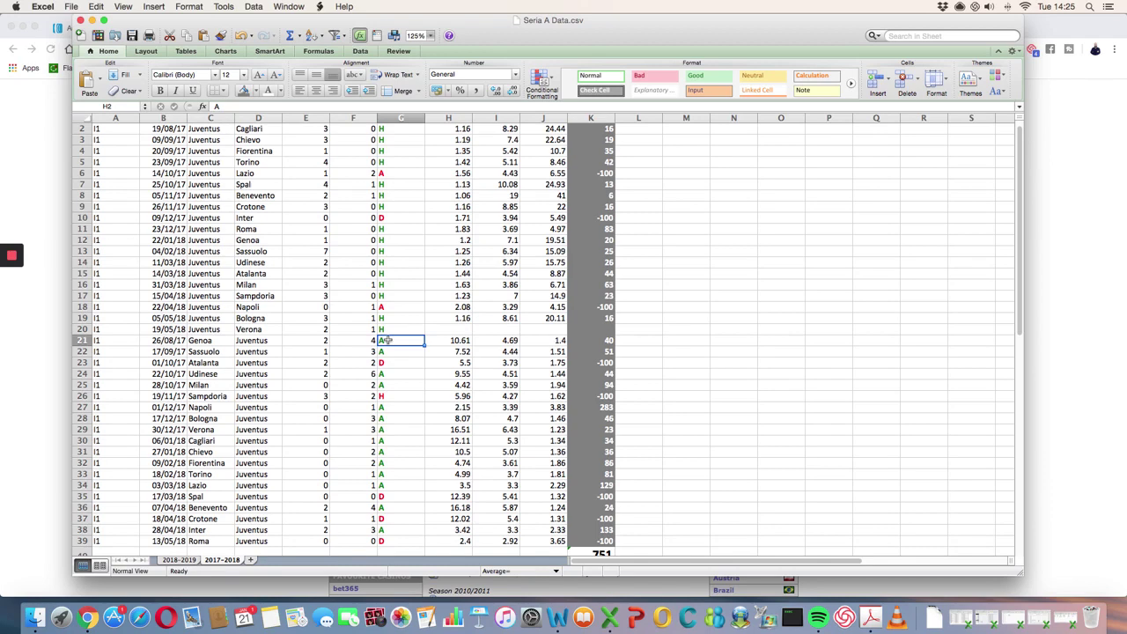
left_click_drag(386, 340, 397, 541)
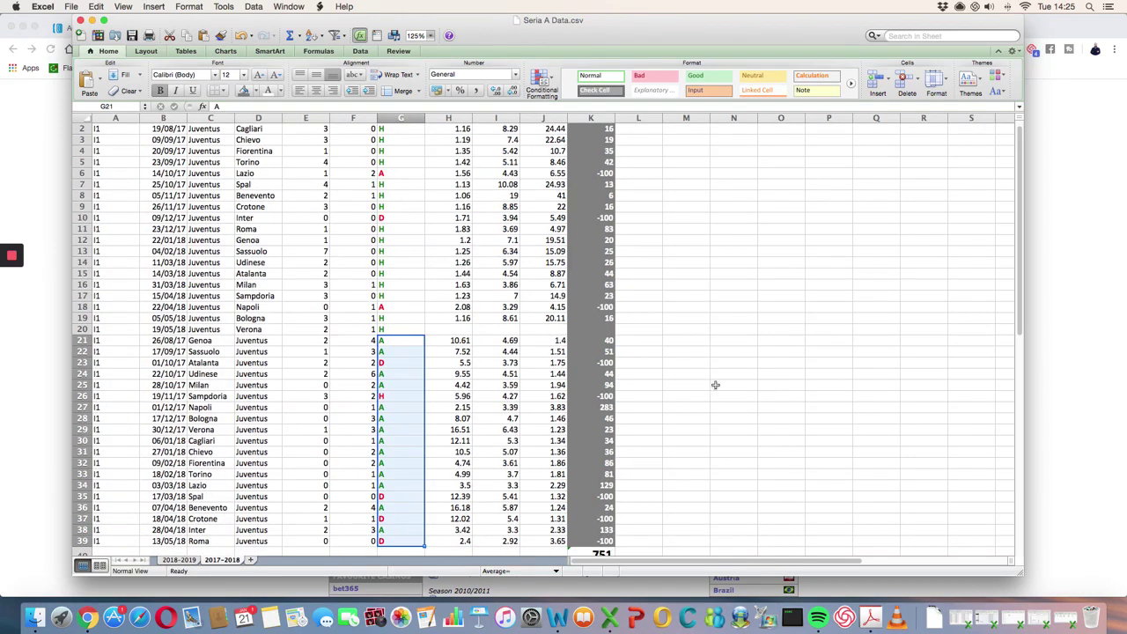
scroll(716, 384, "up", 1)
scroll(716, 385, "down", 2)
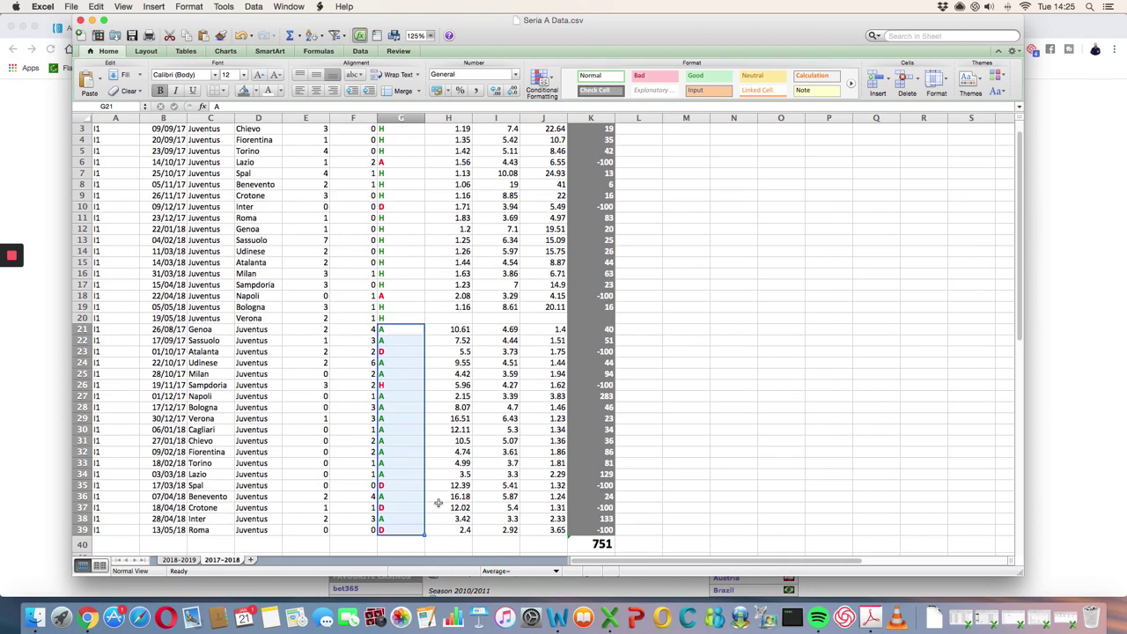
left_click(393, 329)
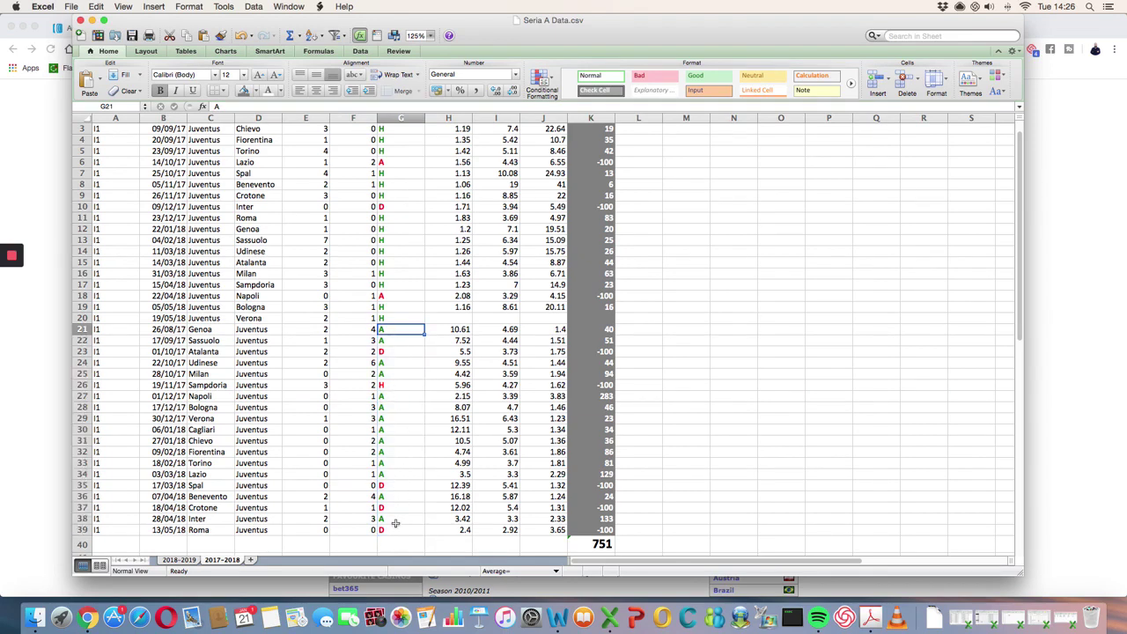
left_click_drag(396, 526, 390, 327)
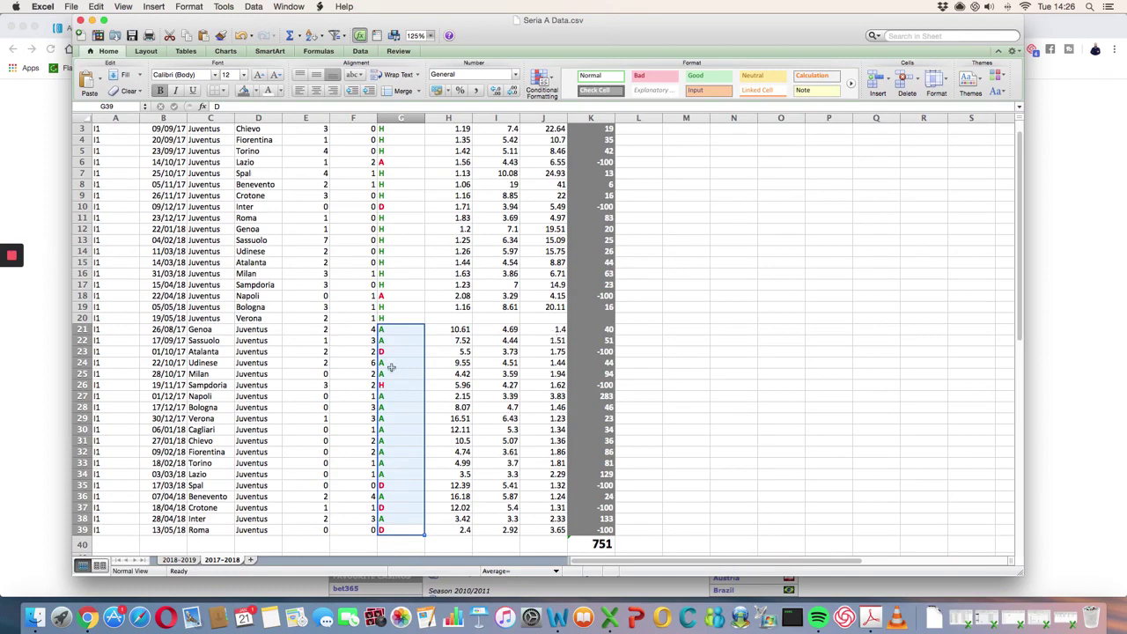
- Switch to the 2018-2019 sheet and examine the away-match results in G21:G39 for comparison
left_click(191, 561)
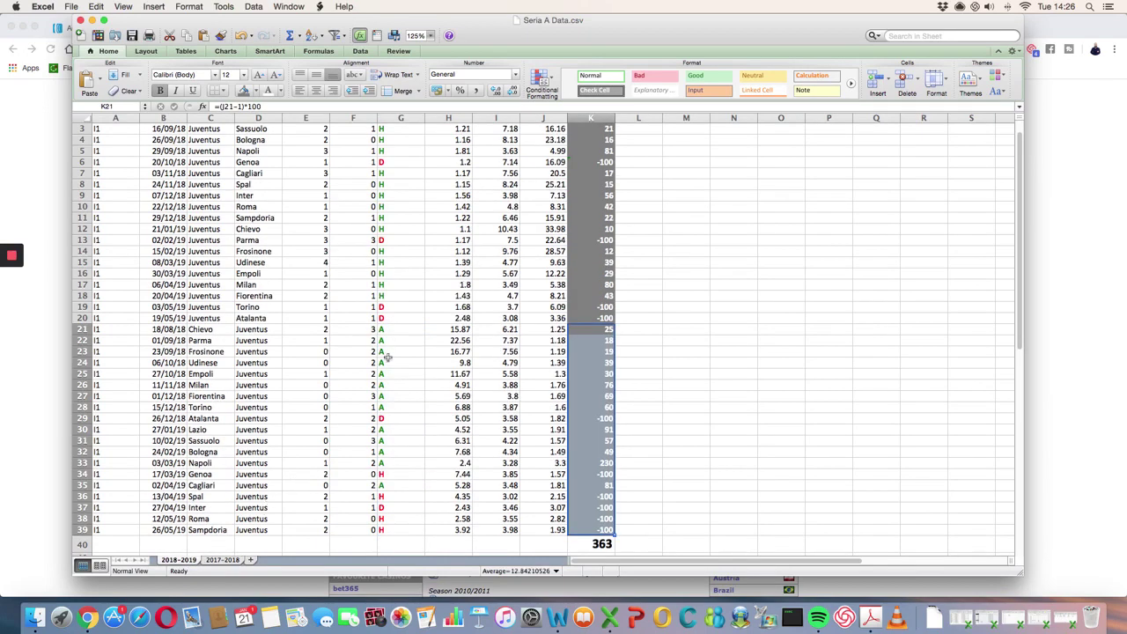
left_click_drag(389, 330, 387, 529)
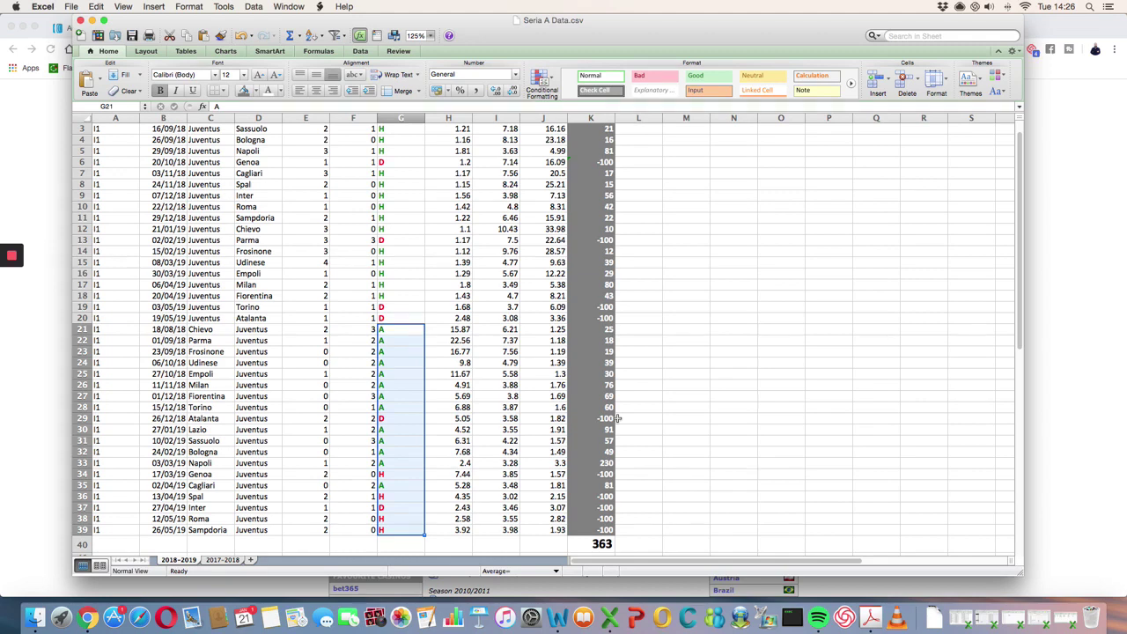
left_click(713, 310)
scroll(621, 300, "up", 1)
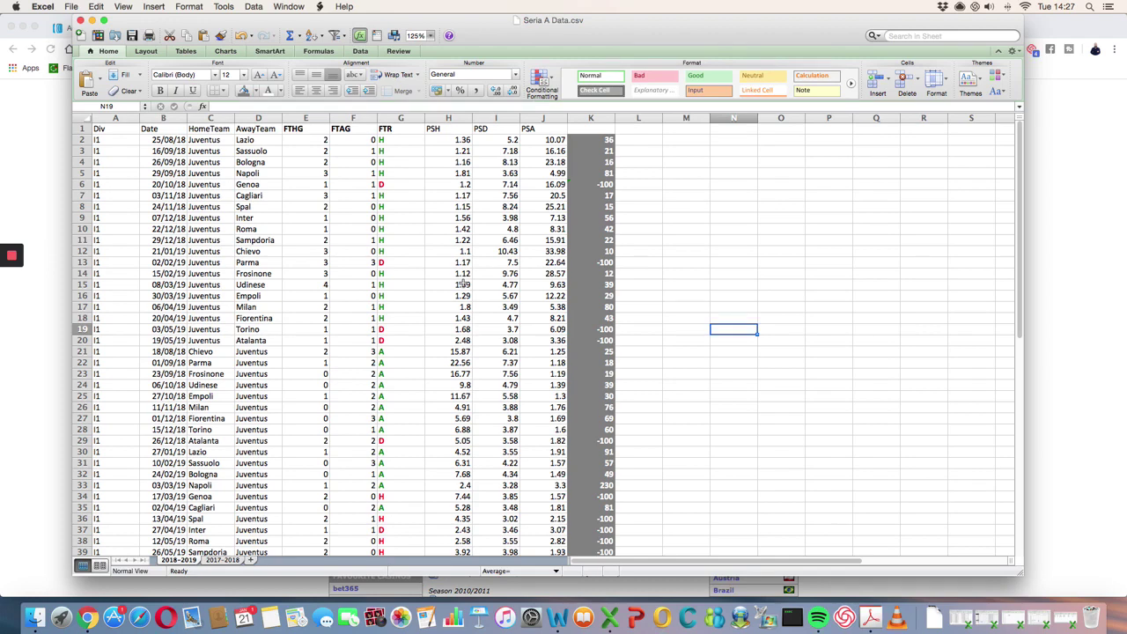
- Compare the season profit totals below column K on the 2018-2019 and 2017-2018 sheets
scroll(366, 291, "down", 5)
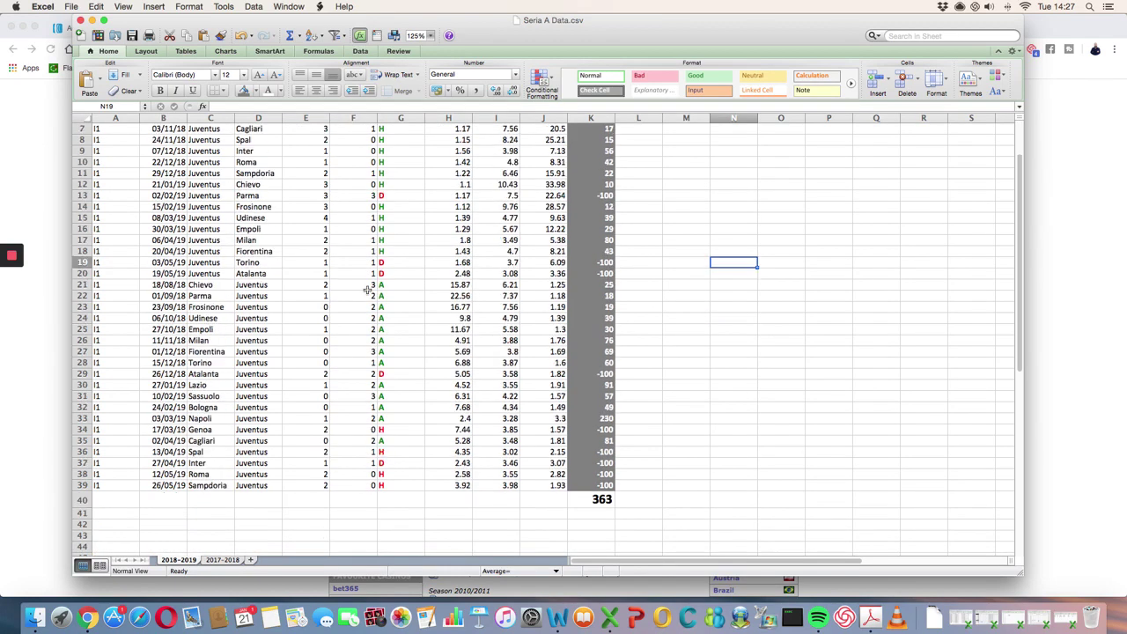
left_click(604, 491)
left_click(224, 558)
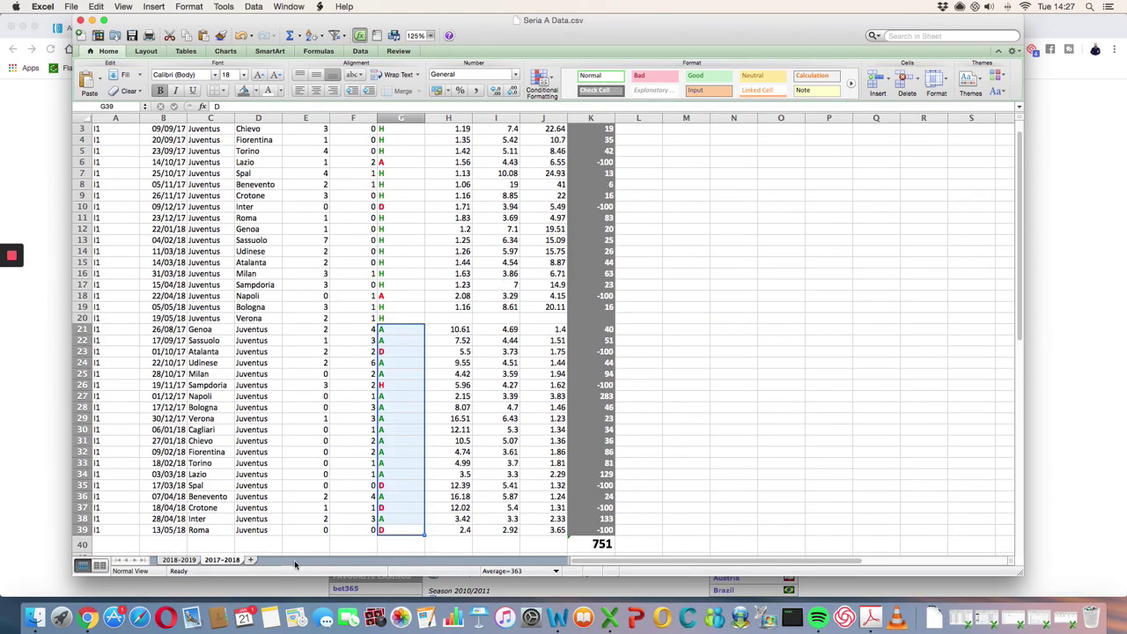
left_click(607, 546)
scroll(414, 511, "down", 2)
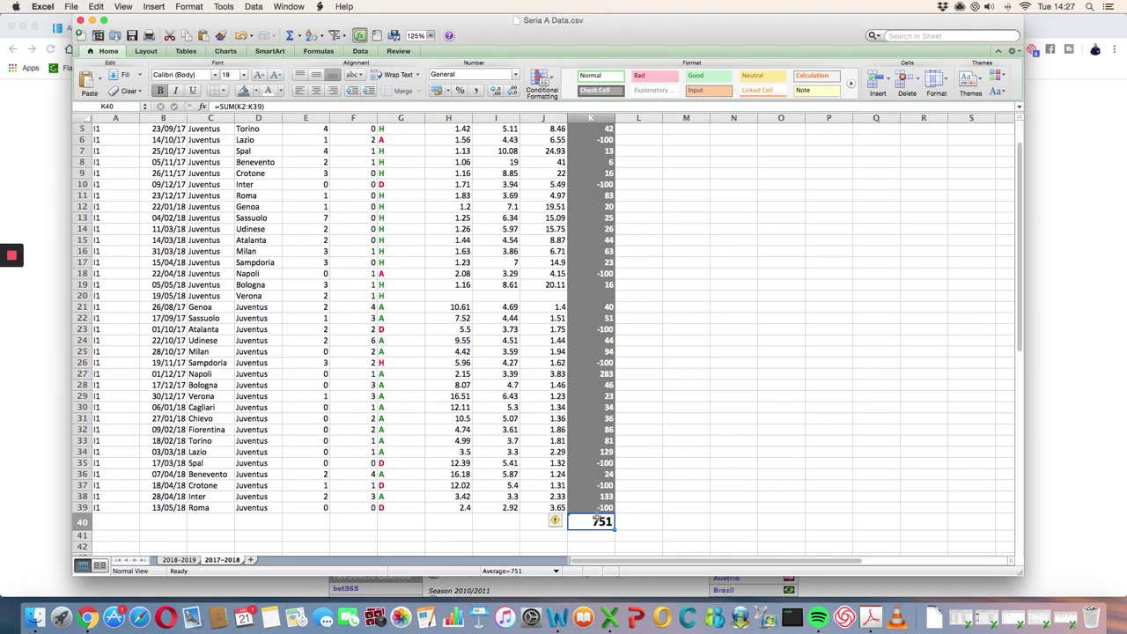
left_click(644, 522)
left_click(602, 522)
- Inspect the away odds in J21 and the first match date in B2 on the 2017-2018 sheet
left_click(556, 307)
scroll(528, 300, "up", 2)
scroll(519, 286, "right", 3)
scroll(513, 283, "left", 3)
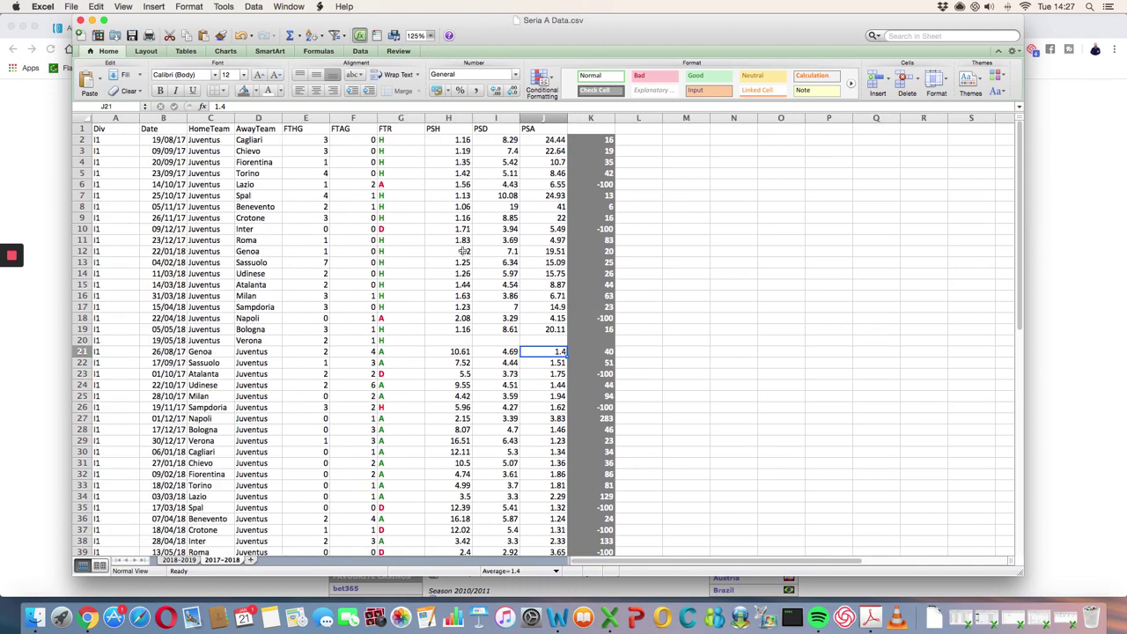
left_click(162, 140)
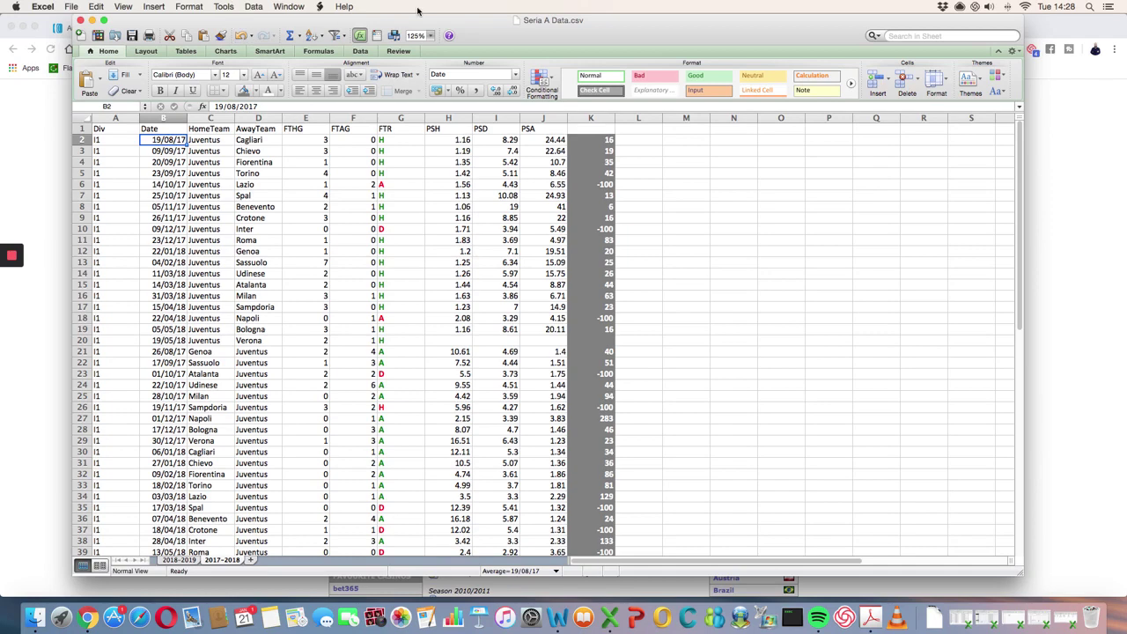
- Minimize the workbook, open the Goal Profits members area in a new Chrome tab and go to its Team Stats page
key("super+m")
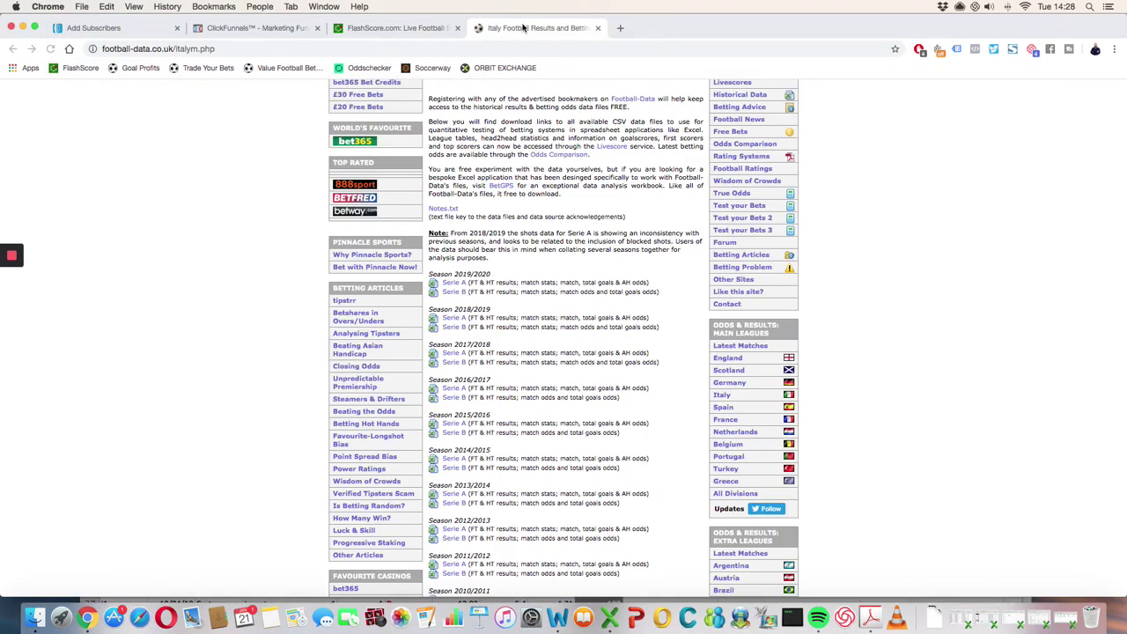
key("super+t")
left_click(139, 69)
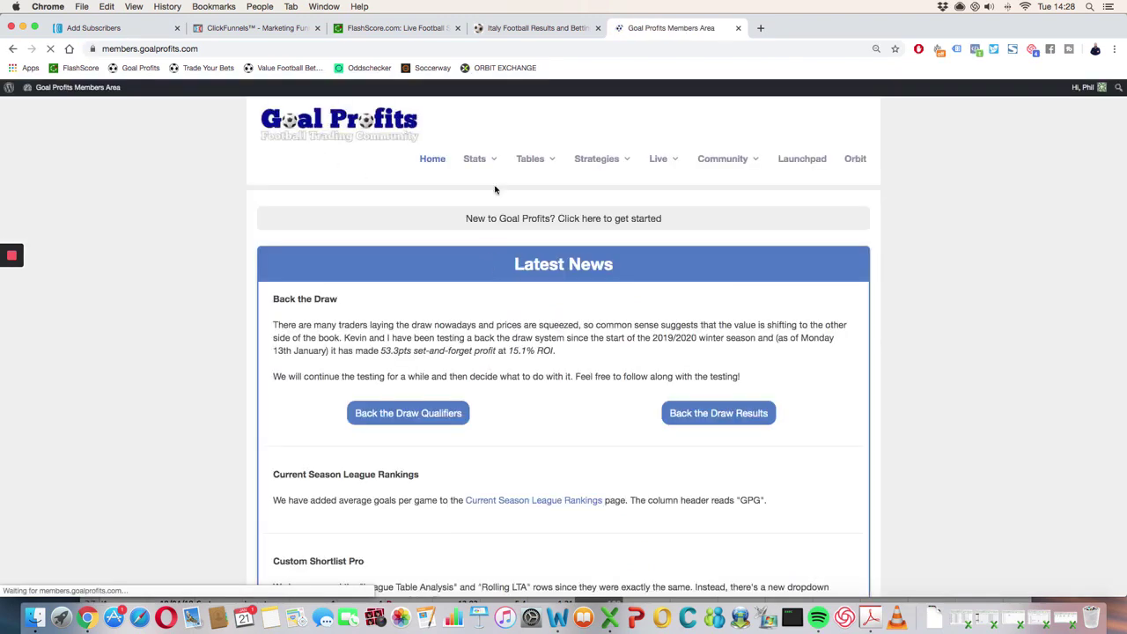
mouse_move(474, 159)
left_click(485, 184)
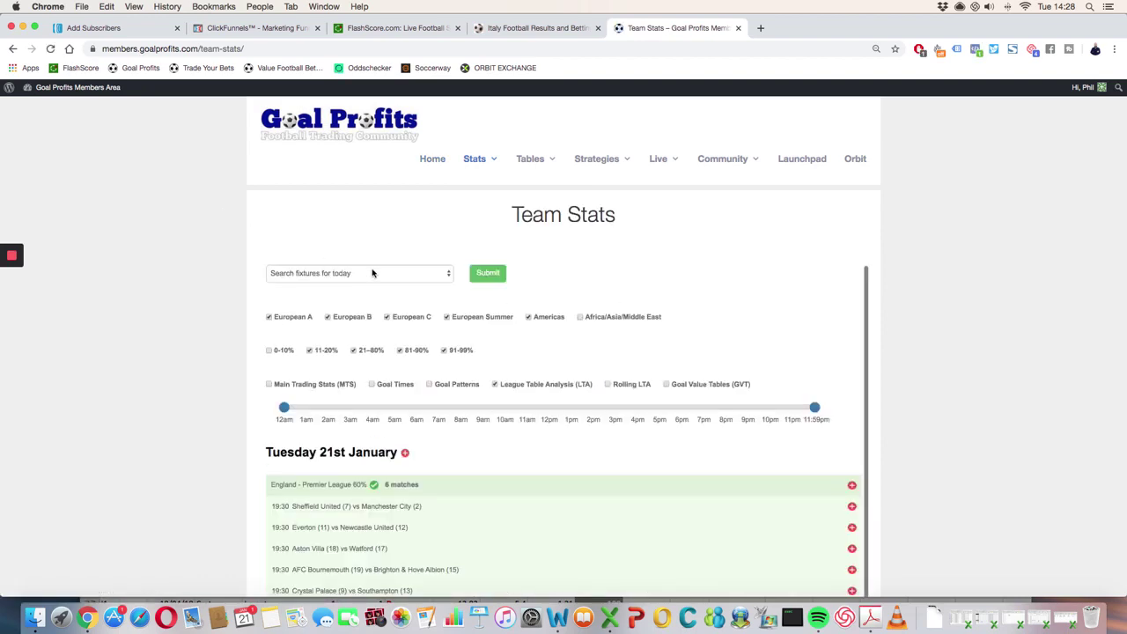
- Look through today's fixtures on the Team Stats page
scroll(352, 305, "down", 5)
scroll(353, 306, "down", 10)
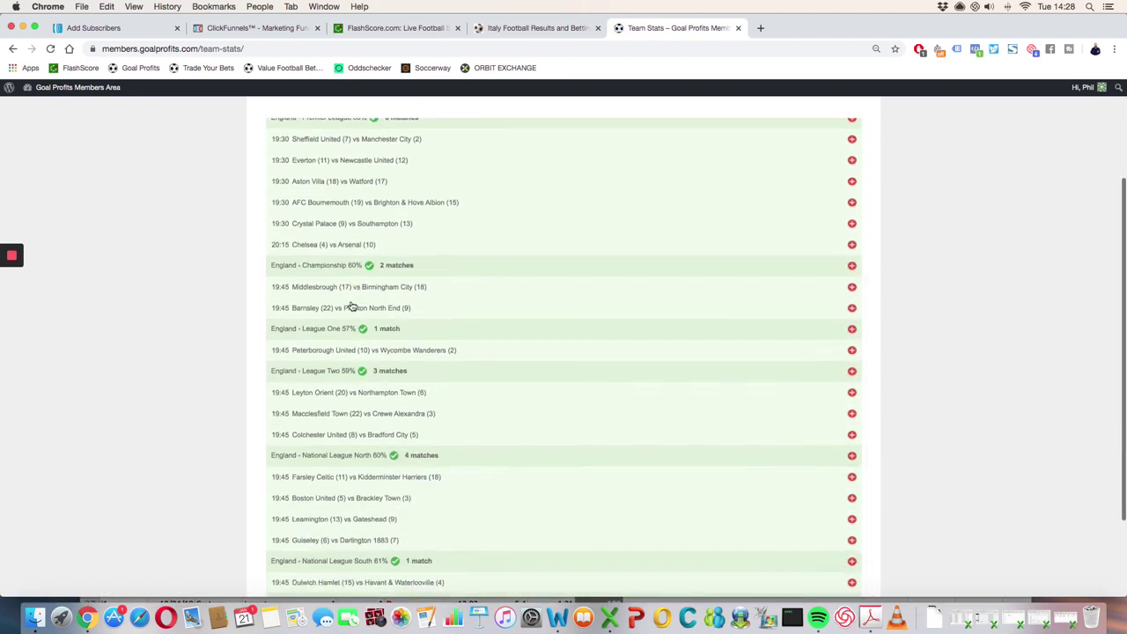
scroll(353, 305, "up", 15)
scroll(351, 304, "down", 1)
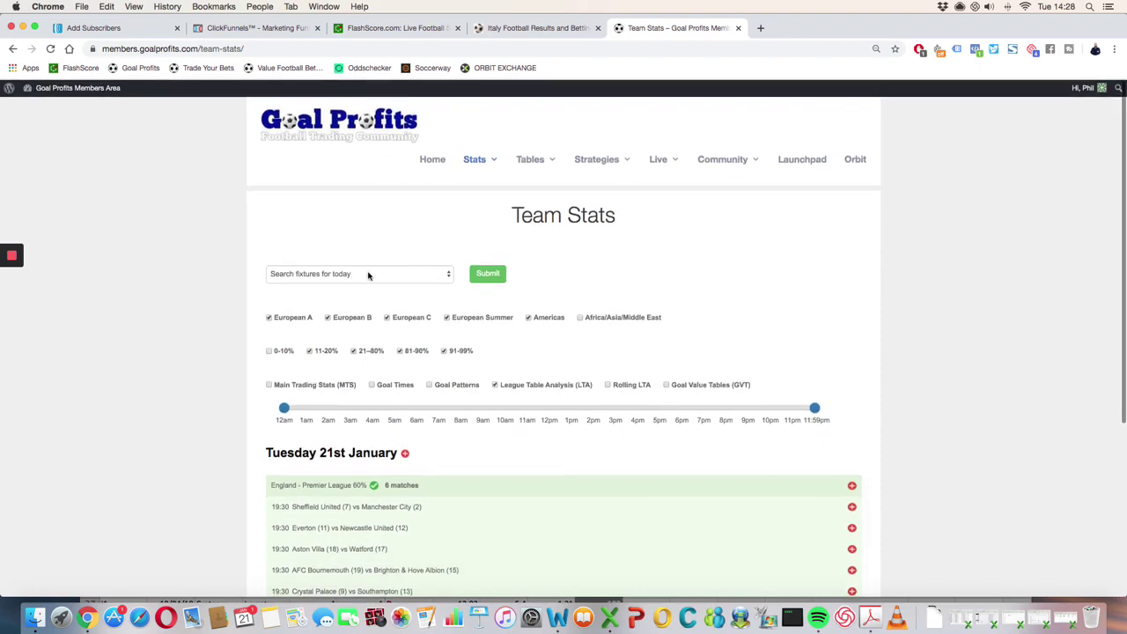
- Load the fixtures for tomorrow and look through the match list
left_click(367, 273)
left_click(368, 283)
left_click(473, 280)
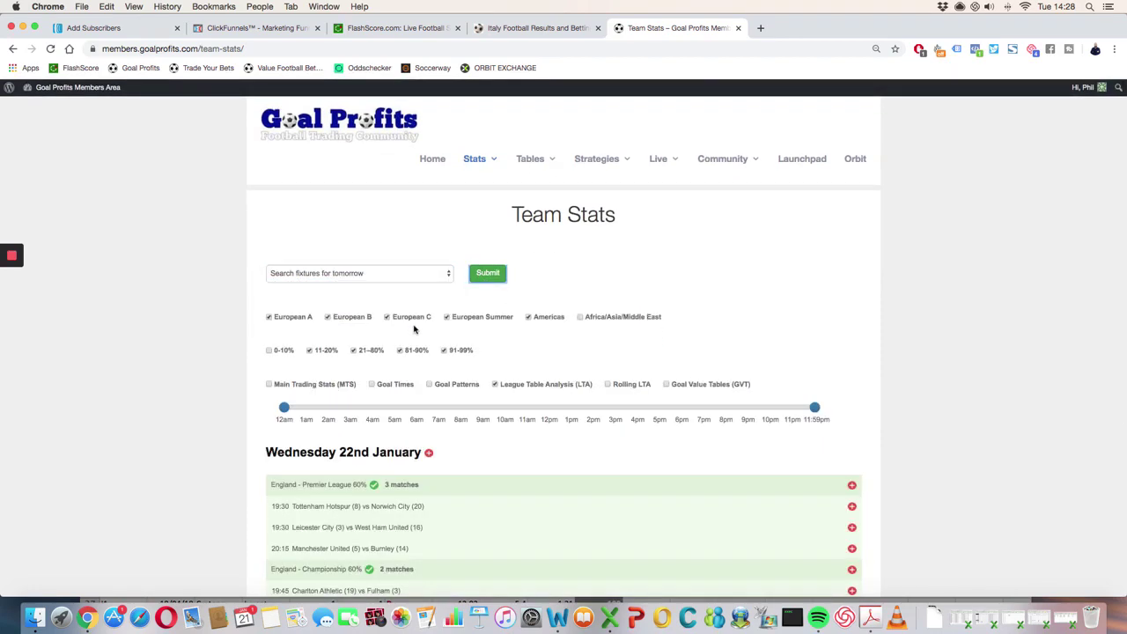
scroll(396, 326, "down", 5)
scroll(396, 326, "down", 3)
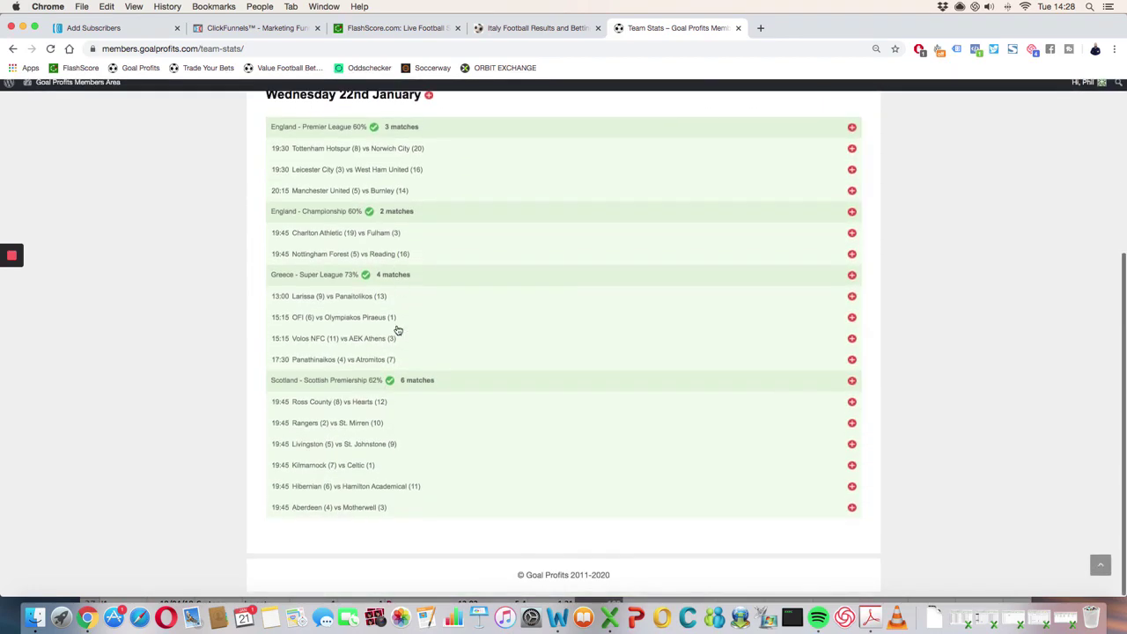
- Load the Thursday fixtures and look through the match list
scroll(397, 327, "up", 10)
left_click(431, 279)
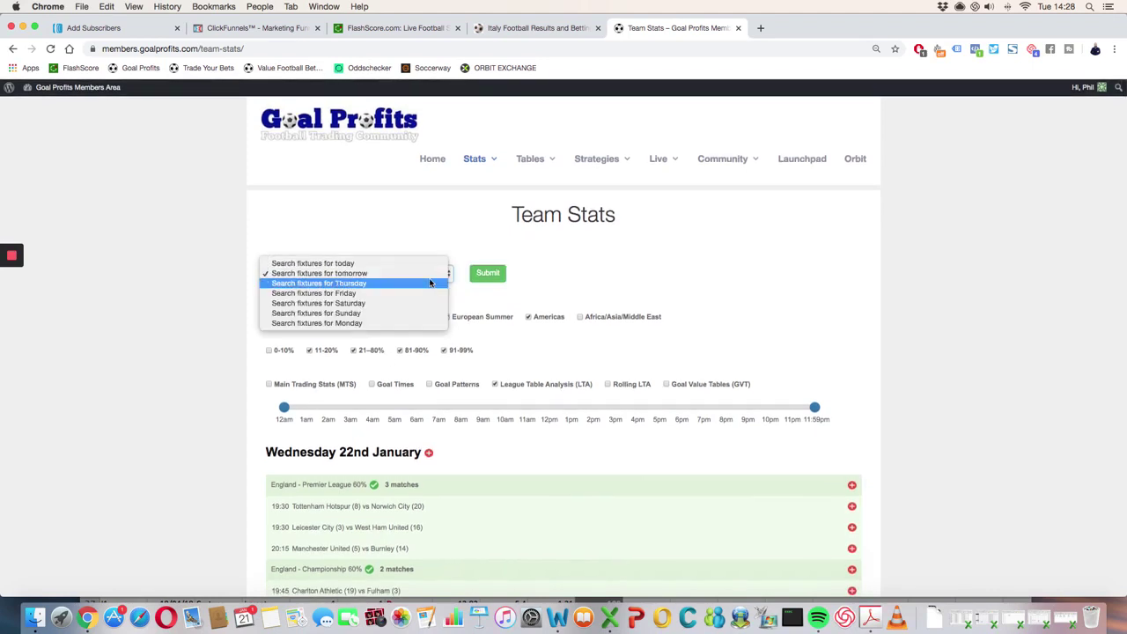
left_click(430, 282)
left_click(488, 273)
scroll(421, 337, "down", 1)
scroll(421, 337, "down", 3)
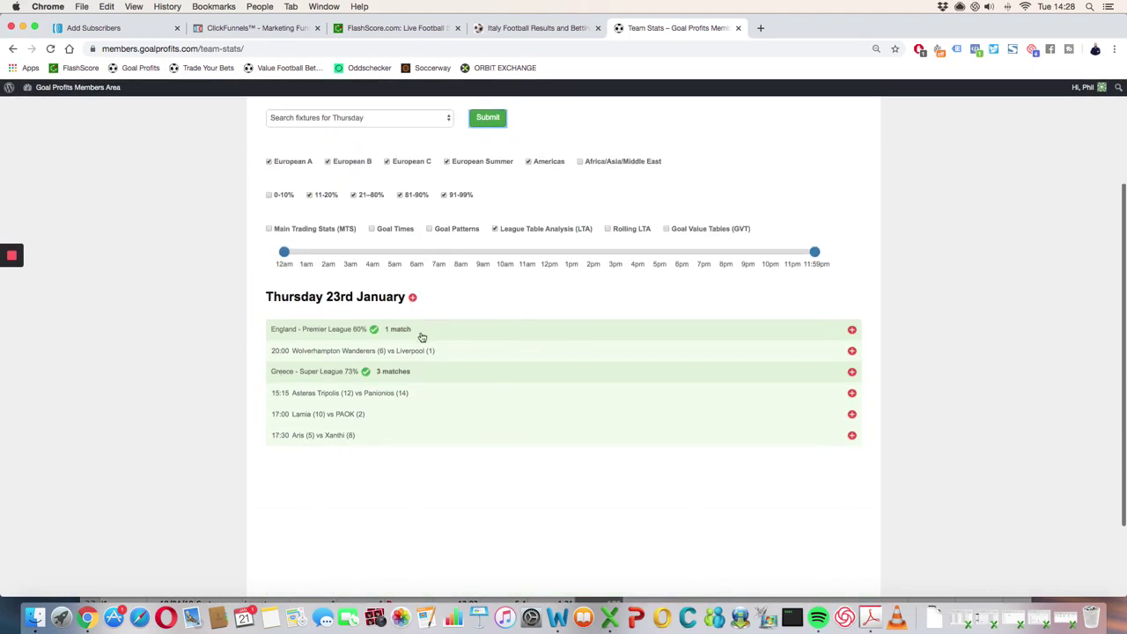
- Load the Friday fixtures and look through the leagues and matches listed
scroll(423, 334, "up", 3)
left_click(418, 247)
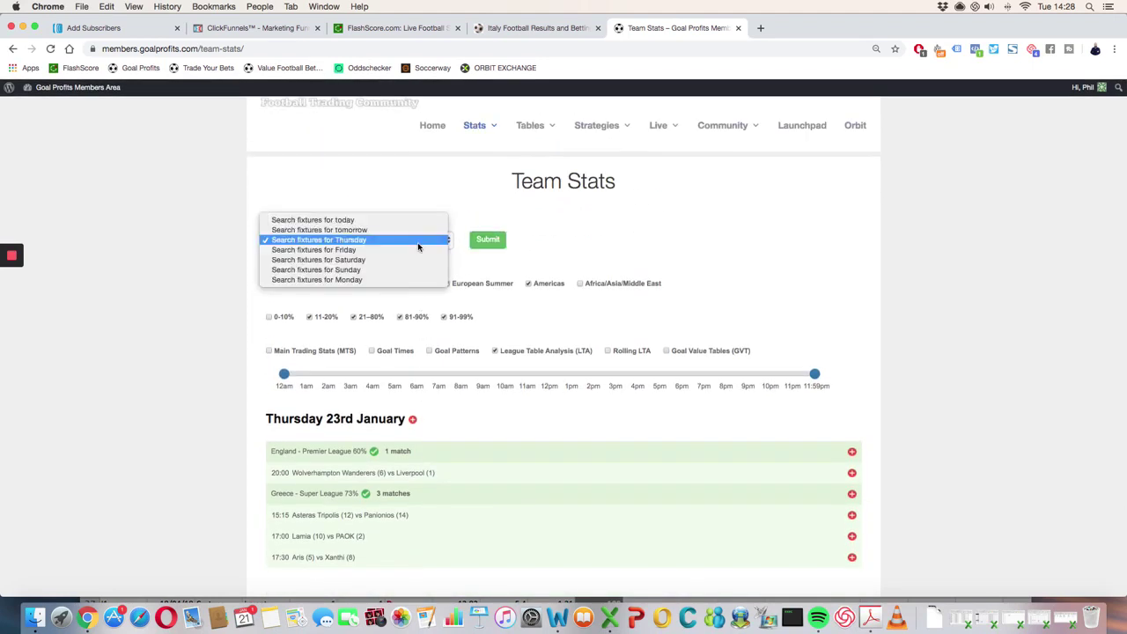
left_click(417, 251)
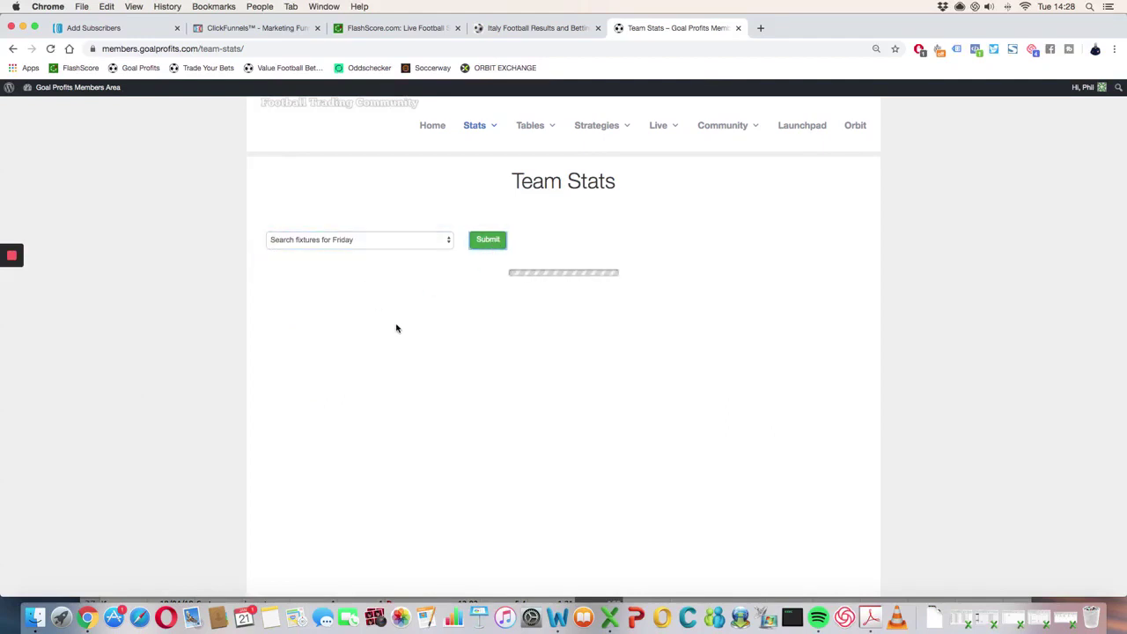
scroll(423, 344, "down", 3)
scroll(429, 351, "down", 15)
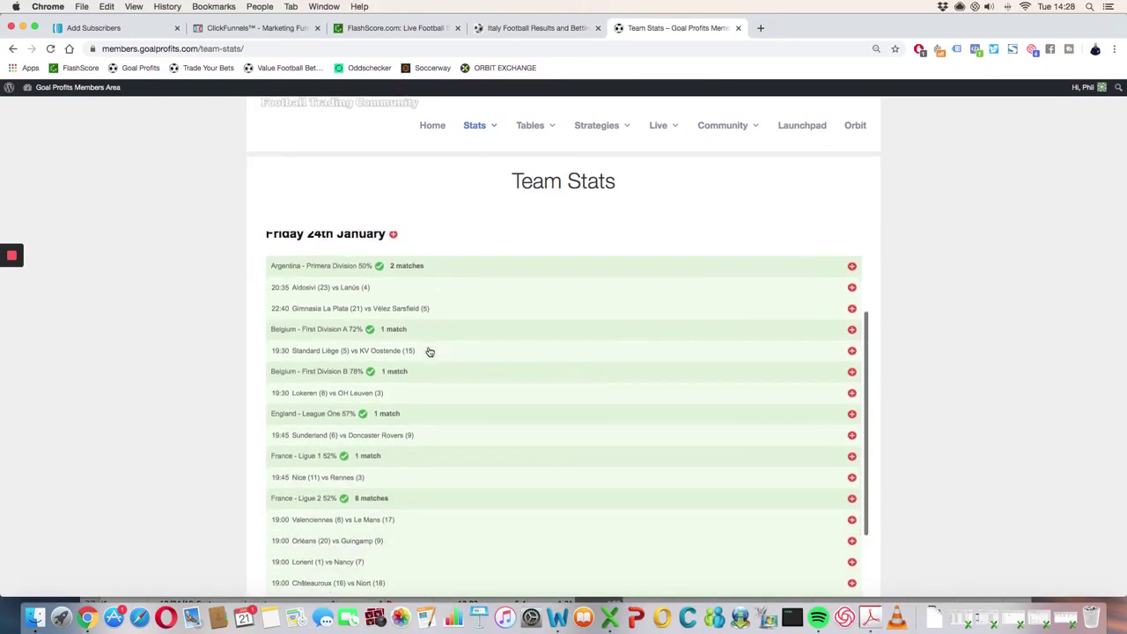
scroll(428, 351, "down", 2)
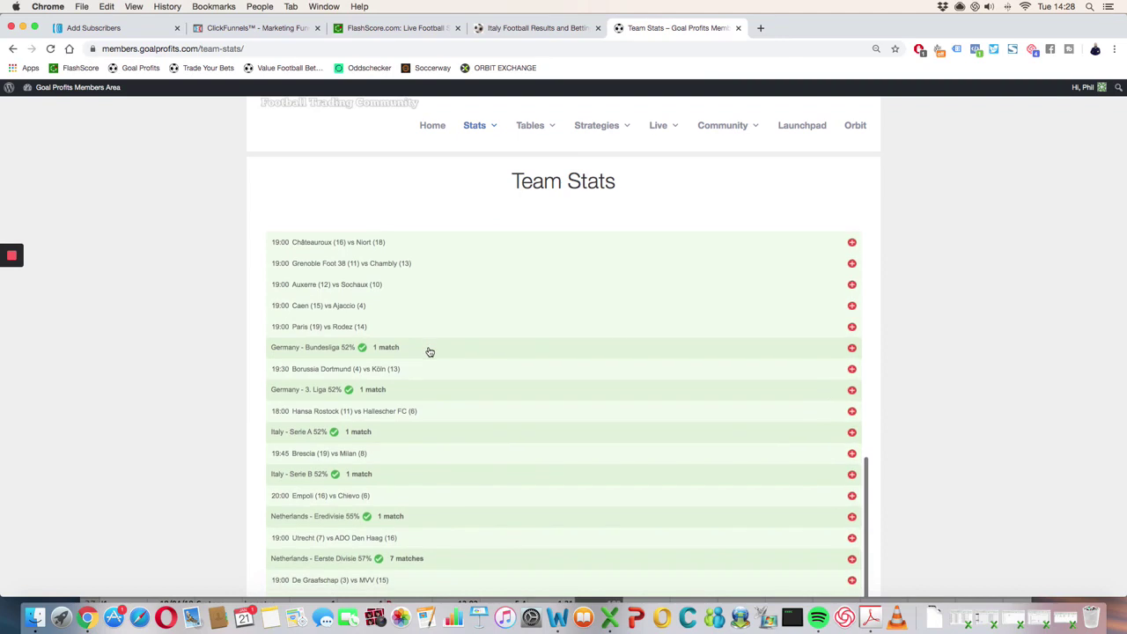
- Load the Saturday fixtures and look through the leagues and matches down to the Italian Serie A and Serie B games
scroll(429, 326, "up", 20)
left_click(417, 241)
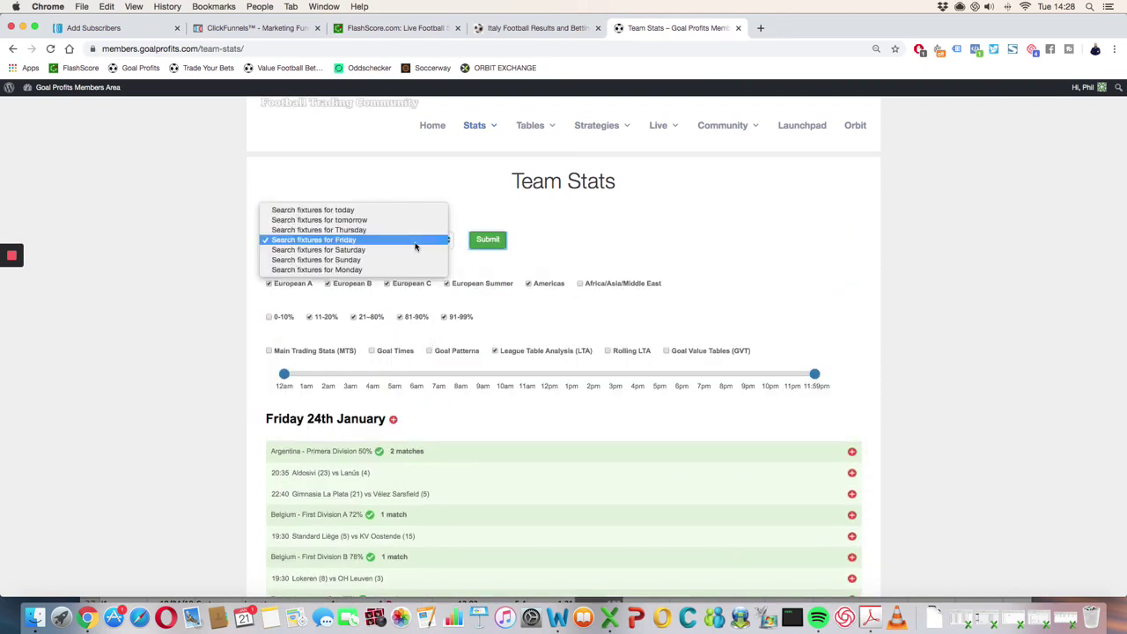
left_click(415, 253)
left_click(487, 239)
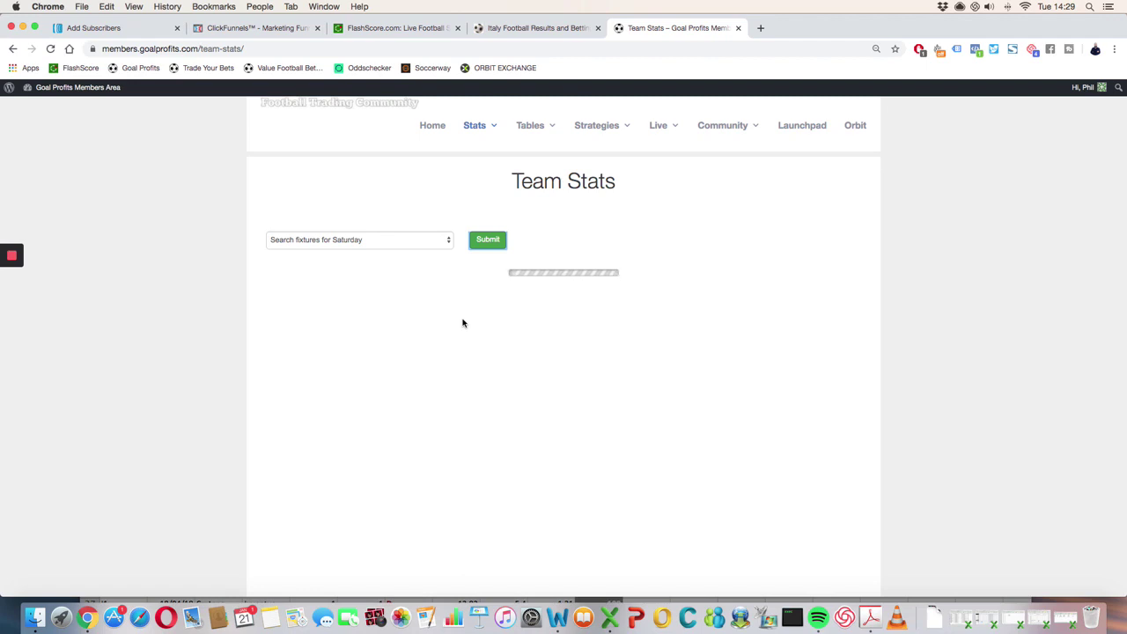
scroll(440, 334, "down", 10)
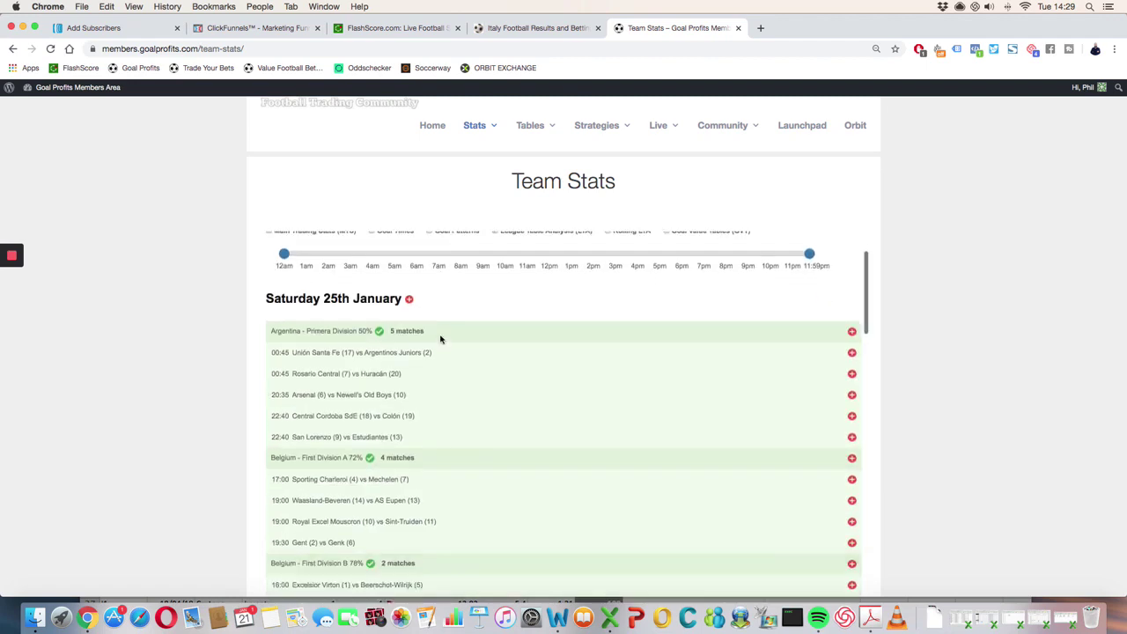
scroll(440, 340, "down", 15)
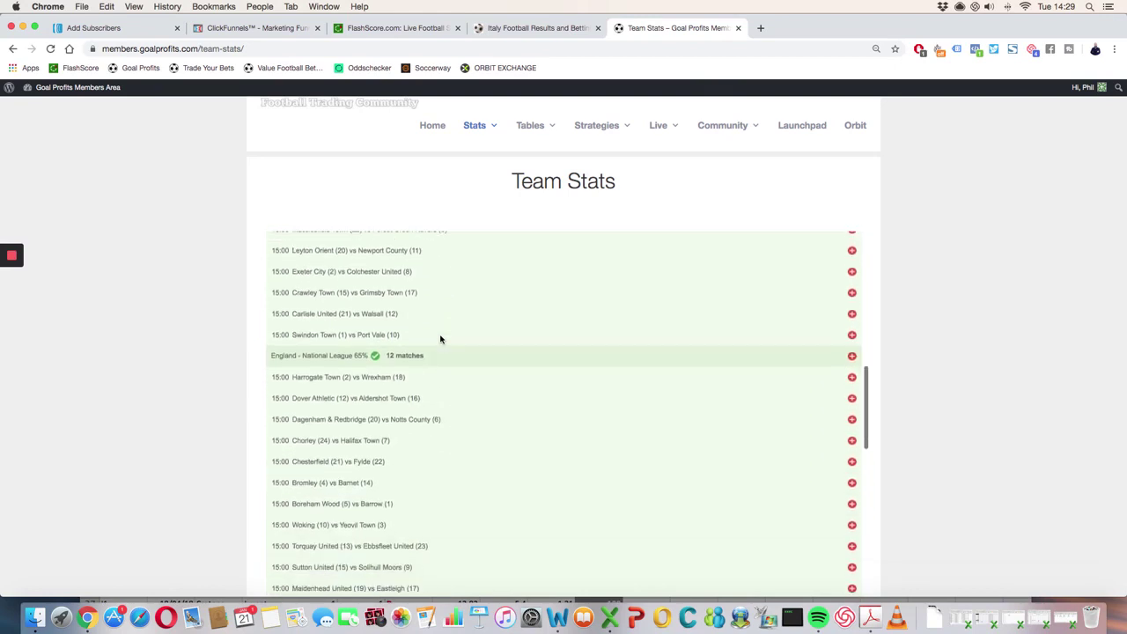
scroll(441, 340, "down", 15)
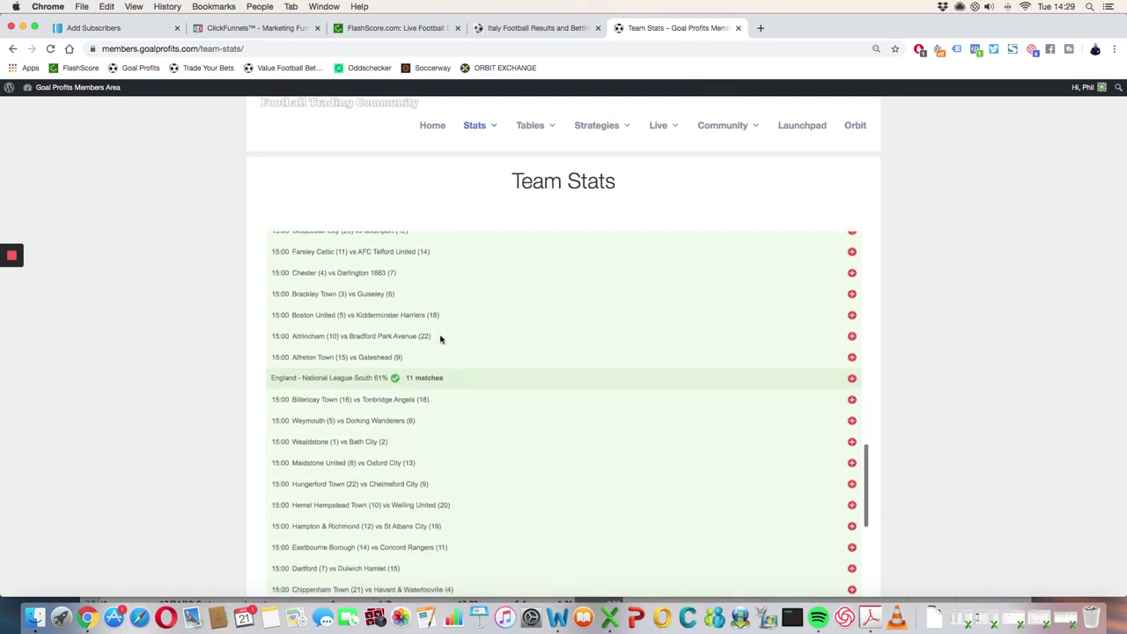
scroll(441, 340, "down", 15)
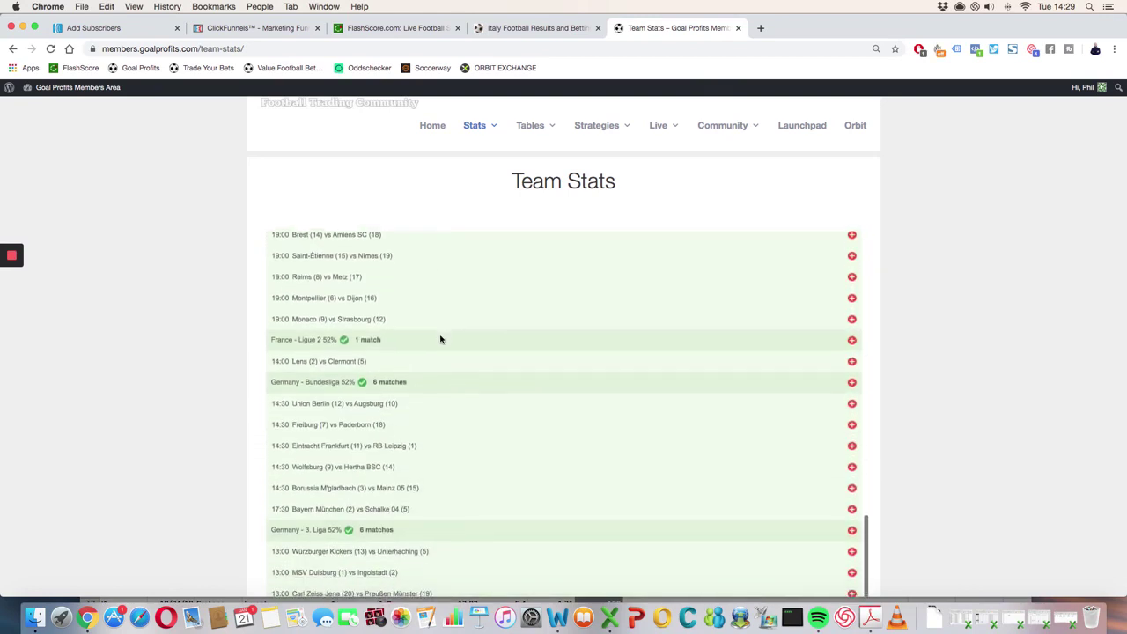
scroll(441, 340, "down", 10)
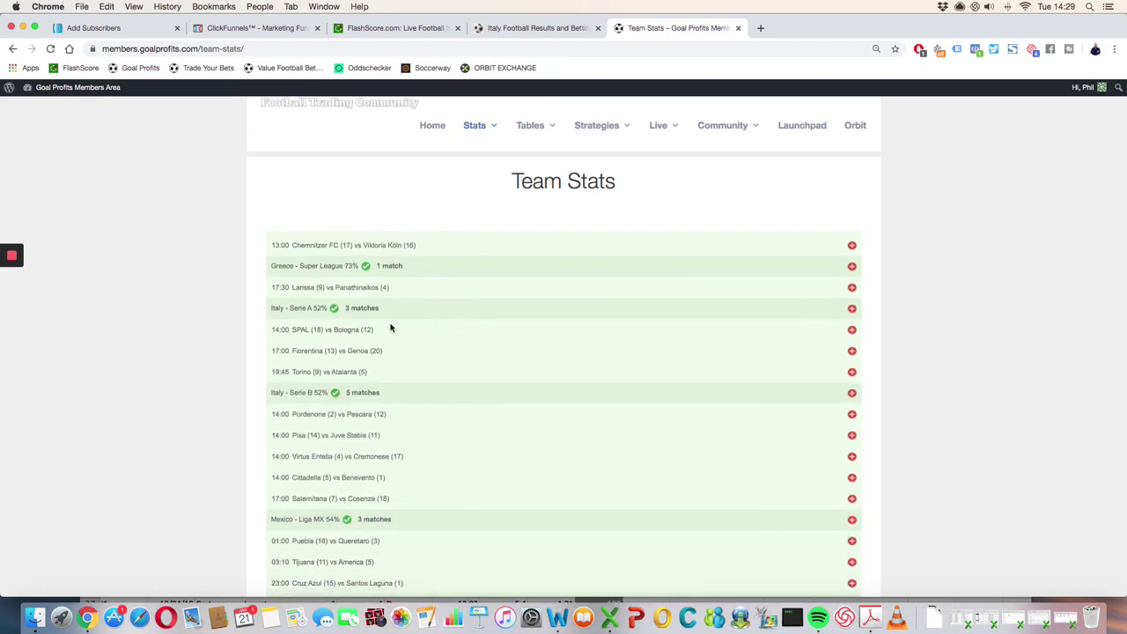
- Load the Sunday fixtures and find the Juventus match among the Italy Serie A games
scroll(387, 326, "up", 20)
left_click(361, 245)
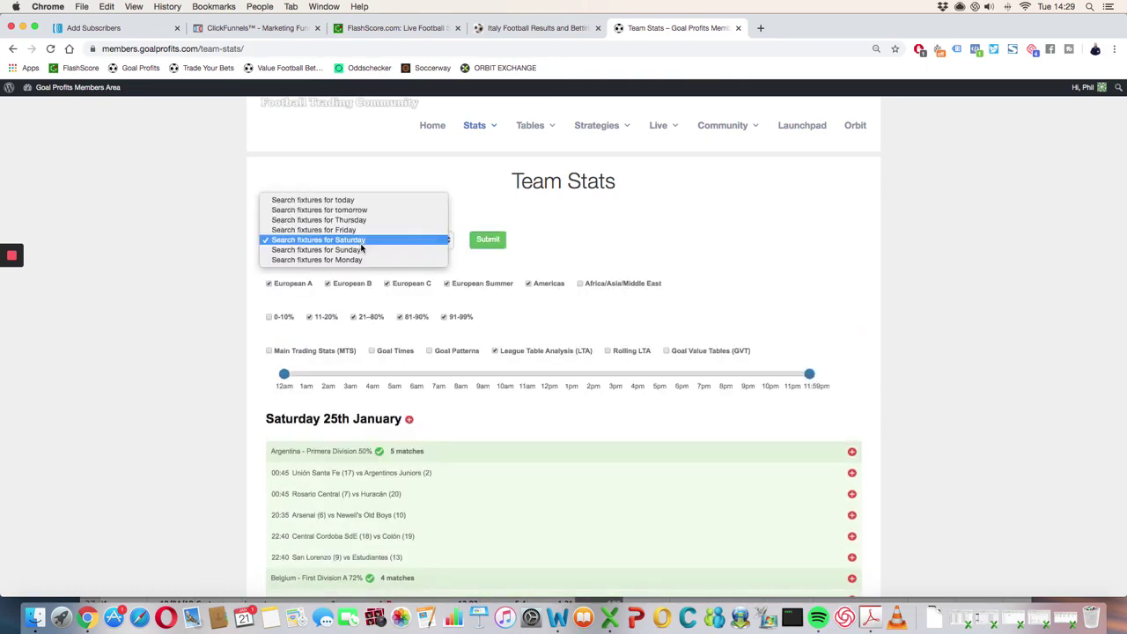
left_click(361, 245)
left_click(361, 247)
left_click(361, 246)
key("Down")
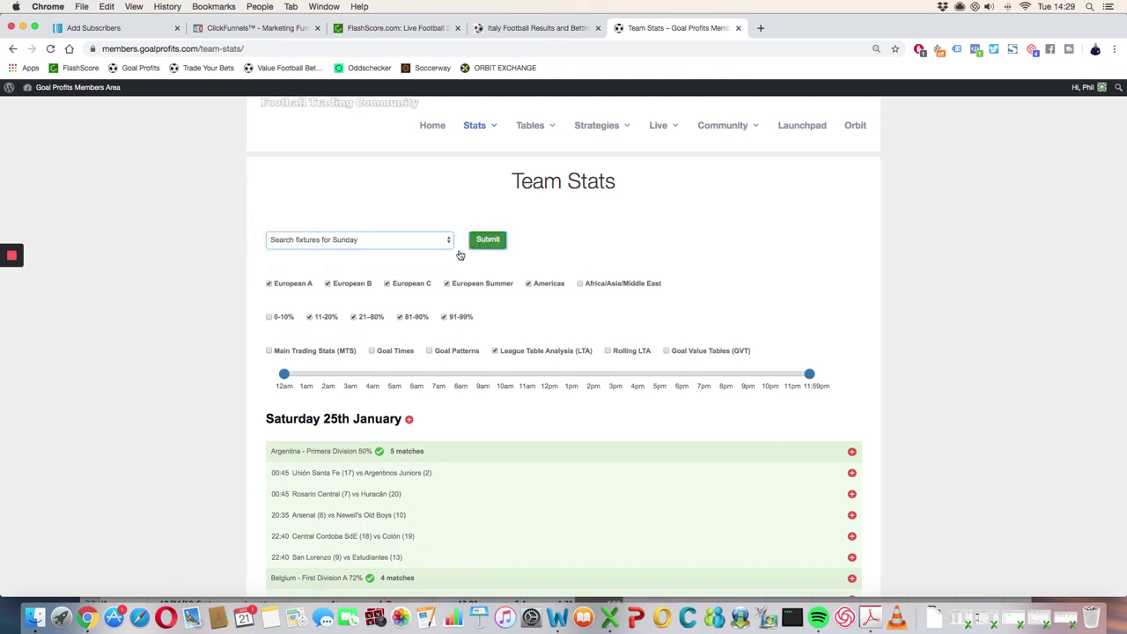
left_click(487, 240)
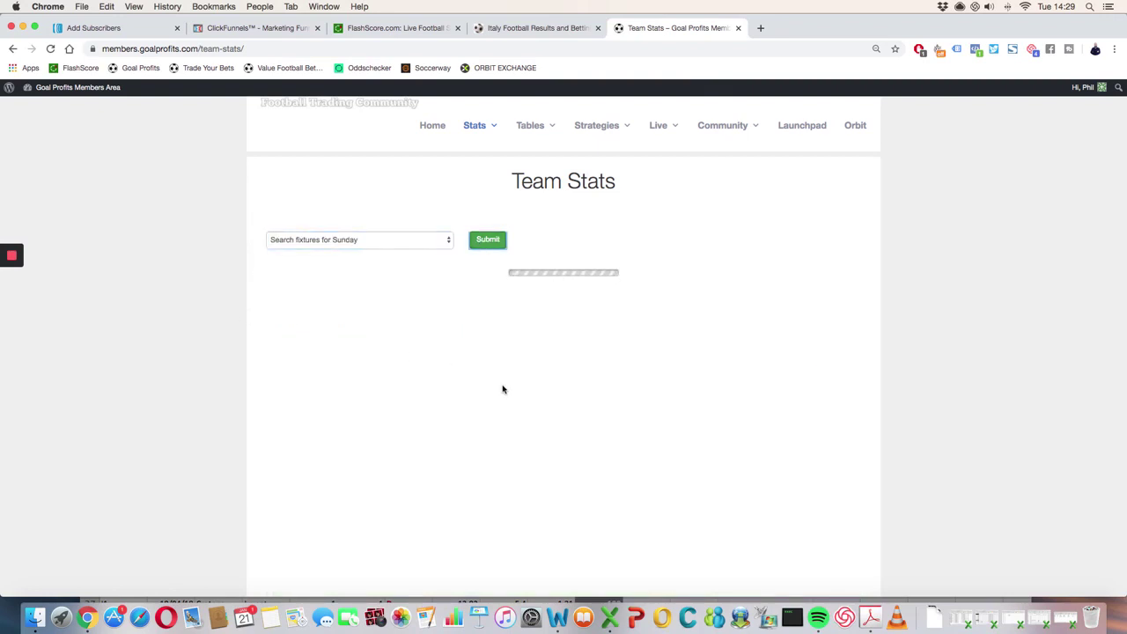
scroll(490, 403, "down", 5)
scroll(490, 408, "down", 3)
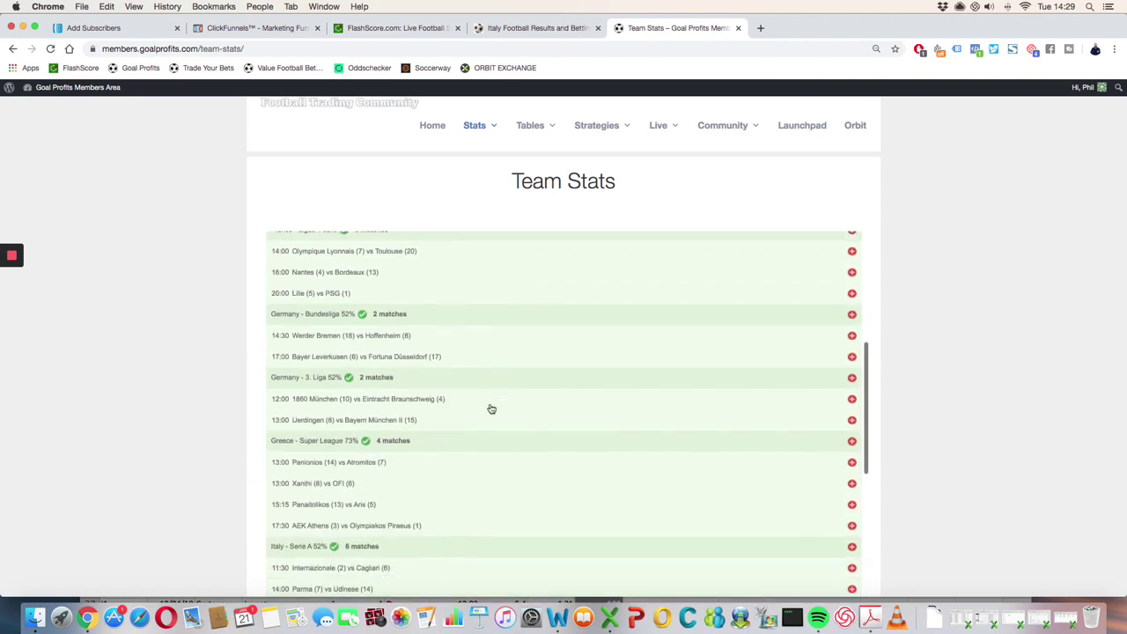
scroll(491, 408, "down", 4)
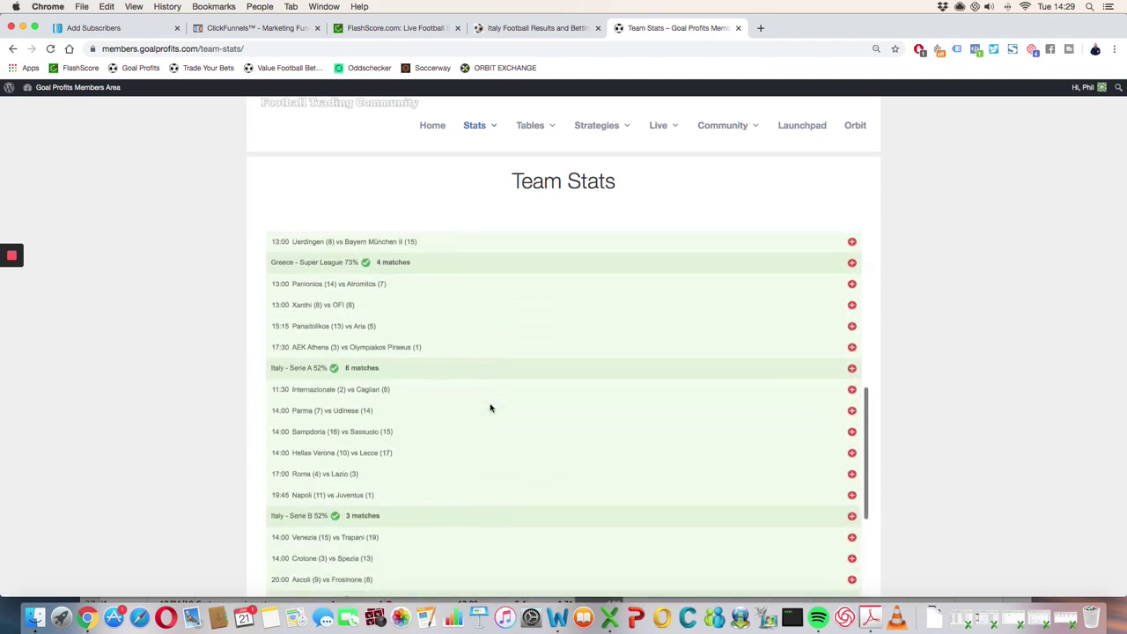
- Expand the Napoli vs Juventus fixture, open Juventus' score tables and check the goal details of their home match against SPAL
left_click(851, 477)
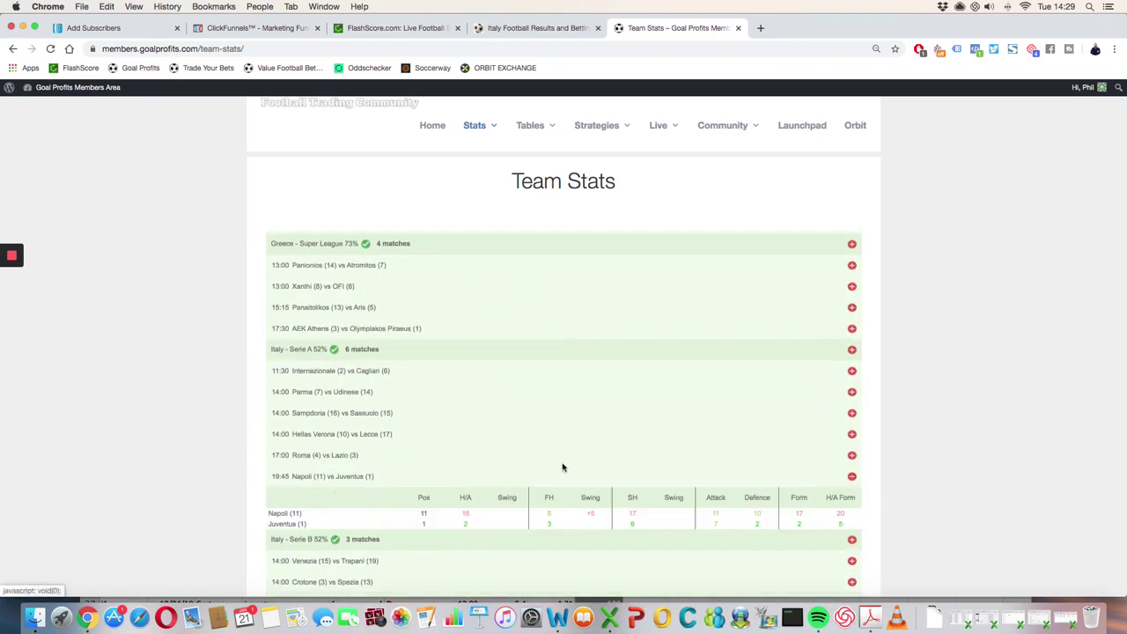
scroll(561, 465, "down", 2)
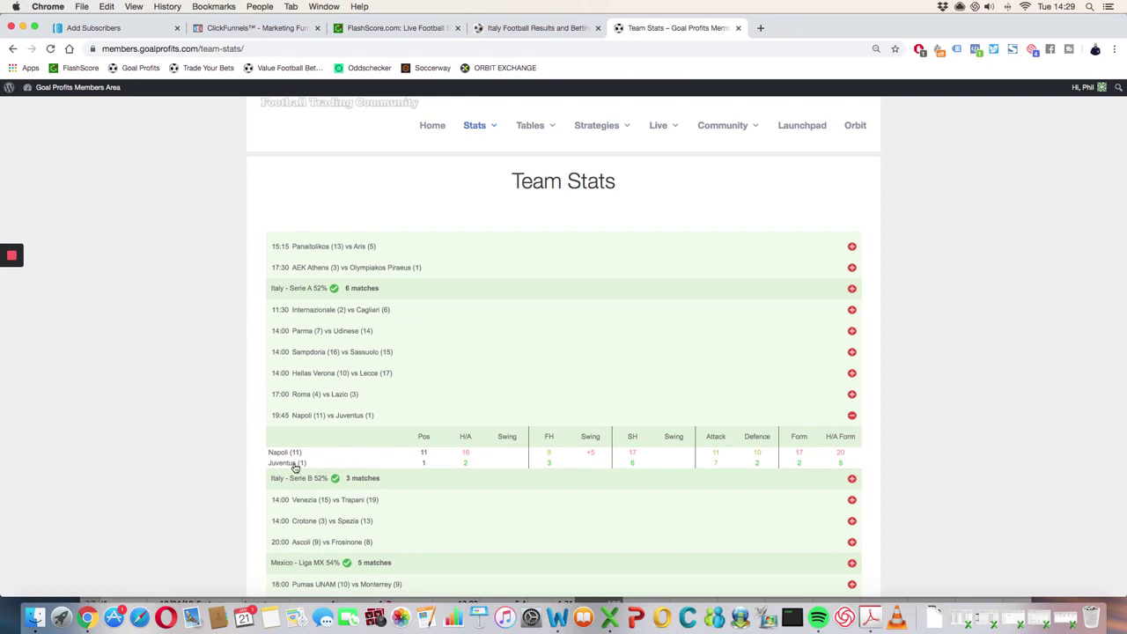
left_click(295, 467)
scroll(1002, 397, "down", 1)
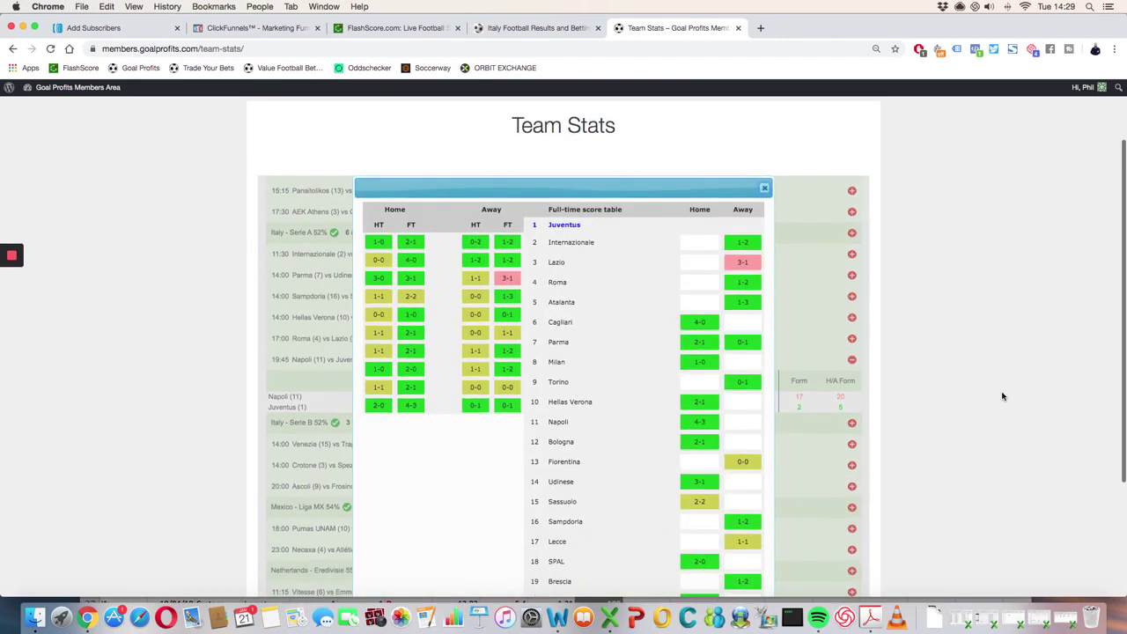
scroll(964, 391, "down", 2)
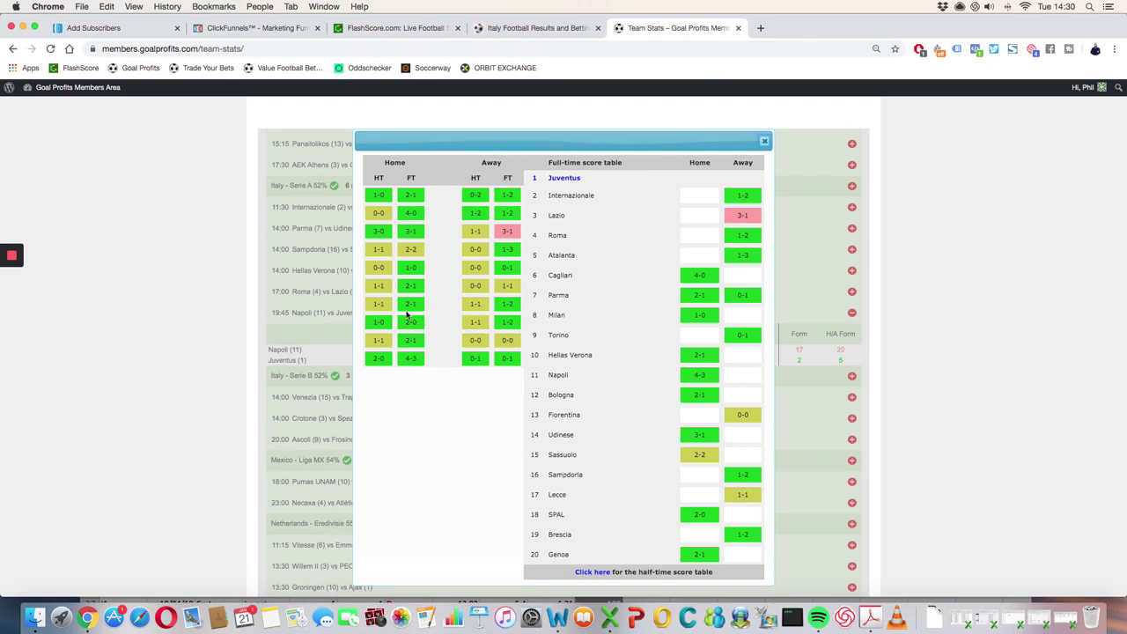
mouse_move(383, 324)
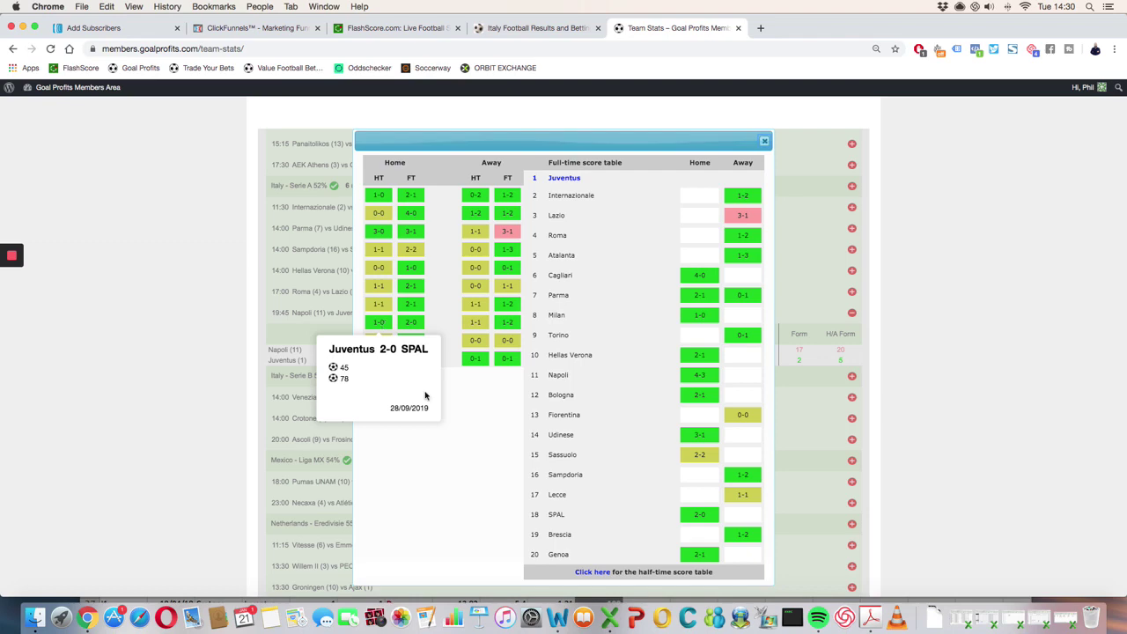
- Switch to the football-data.co.uk Italy page and look over its introduction and the Serie A and Serie B season data files
left_click(572, 28)
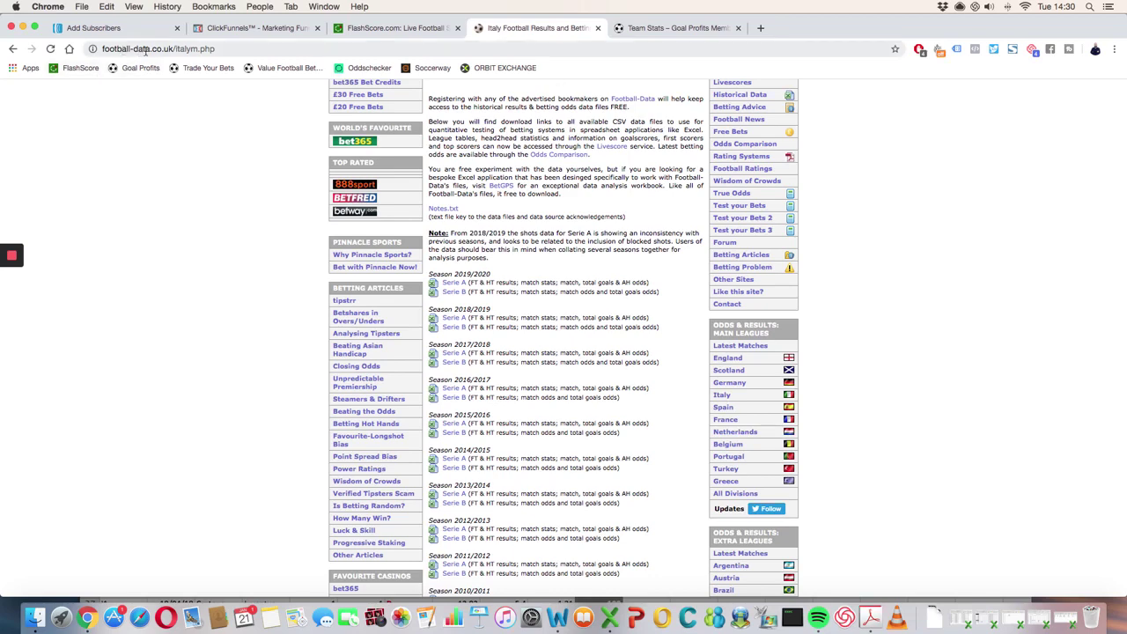
scroll(280, 214, "up", 1)
scroll(280, 214, "up", 3)
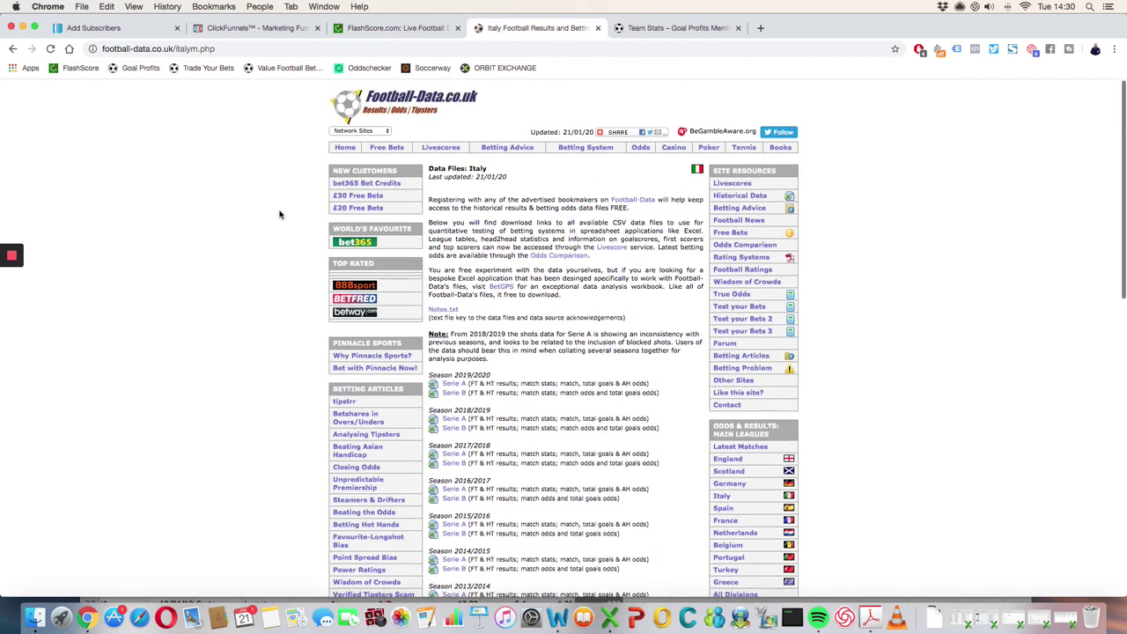
scroll(280, 214, "down", 2)
scroll(280, 214, "up", 2)
scroll(280, 214, "down", 2)
scroll(679, 378, "down", 2)
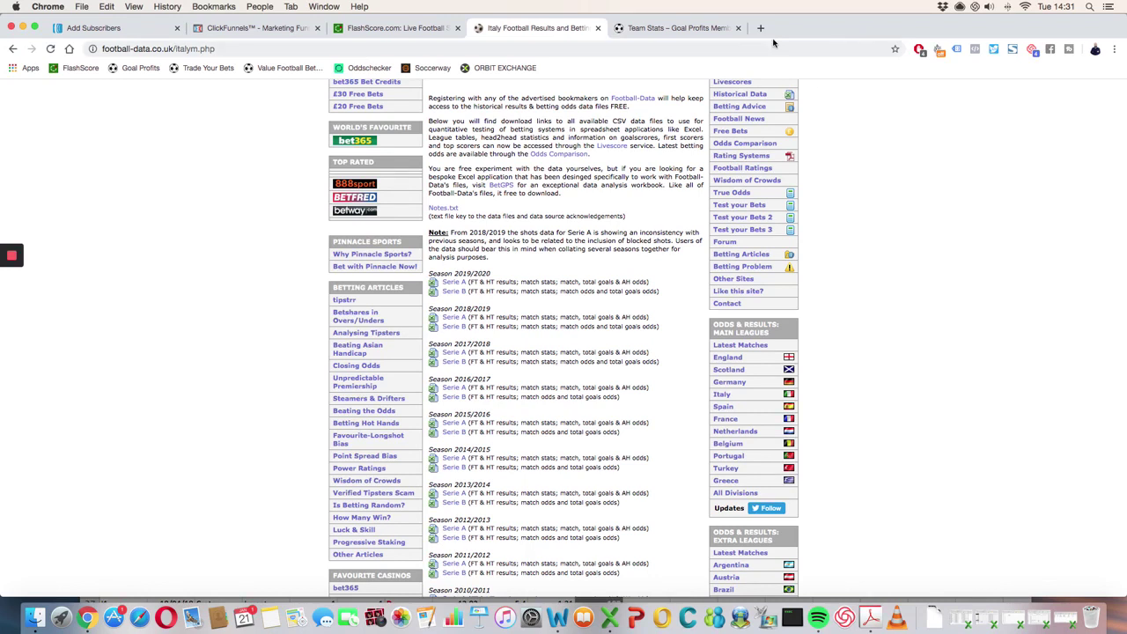
- Switch to Excel and bring up the Seria A Data.csv sheet with the Juventus results
left_click(608, 621)
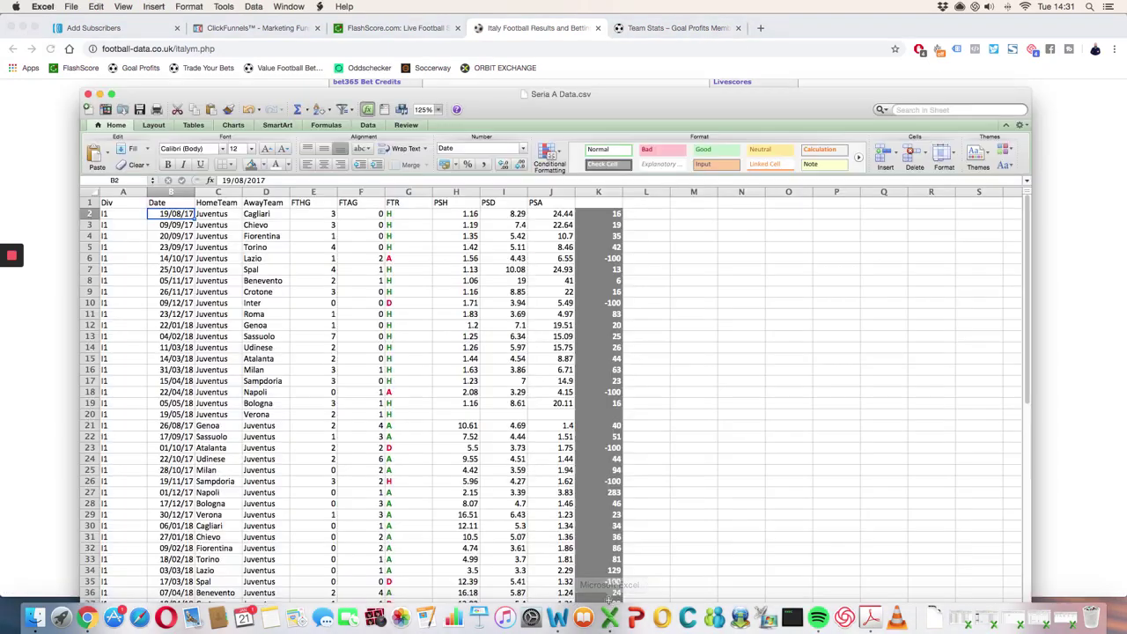